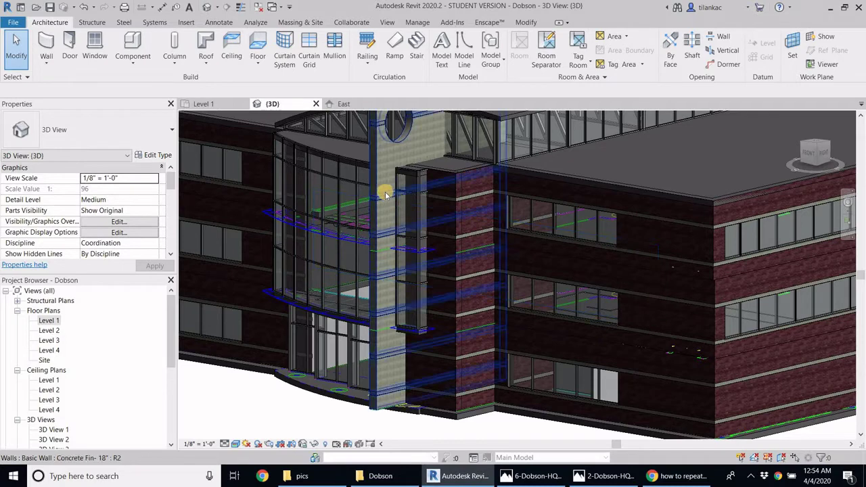
Examine the tower's shading devices in the 2-Dobson-HQ.jpg reference photo and compare them with the 3D model
click(464, 201)
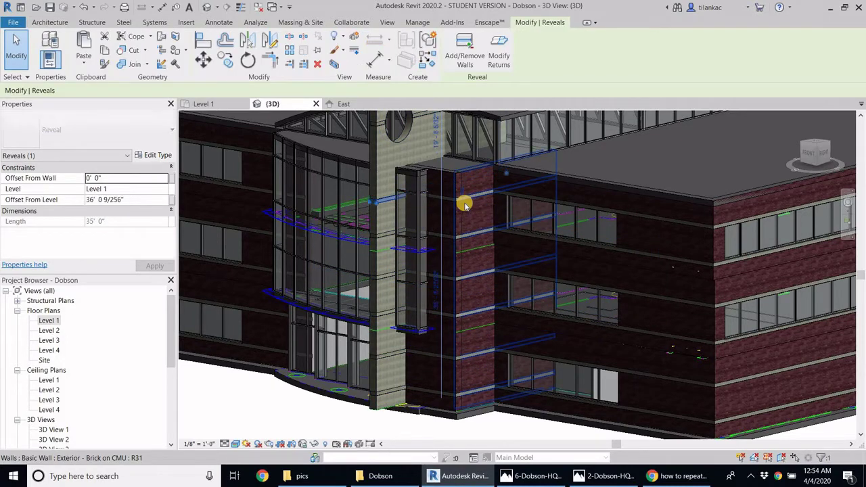
key(Escape)
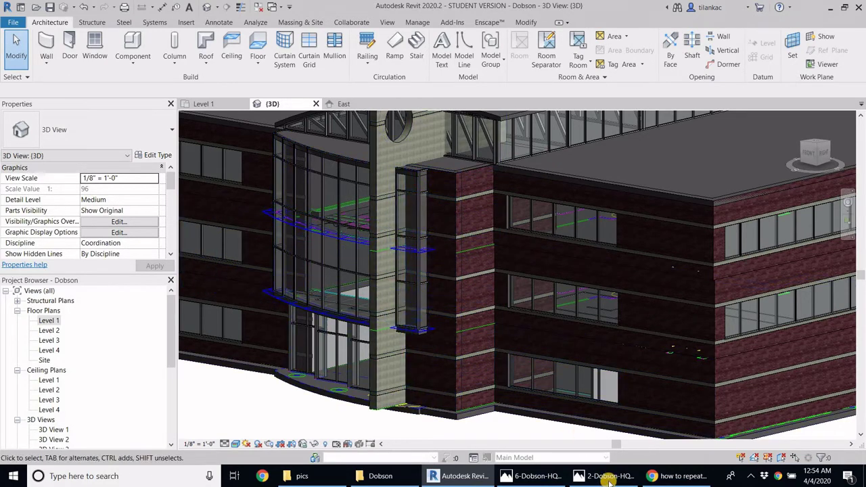
click(605, 476)
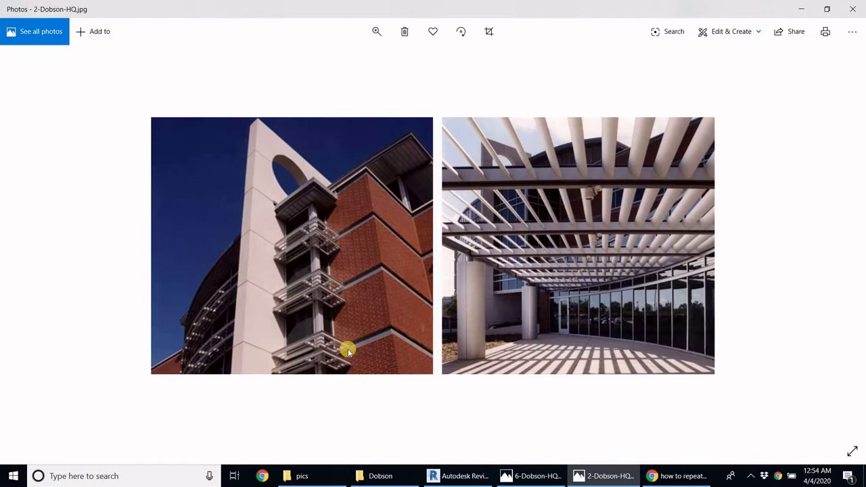
click(454, 476)
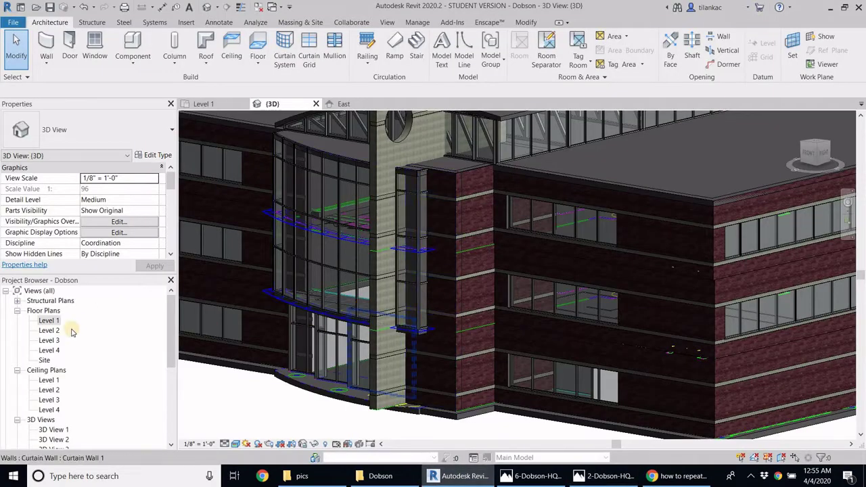
Open the Level 2 floor plan at the curved curtain wall beside the stair
click(48, 331)
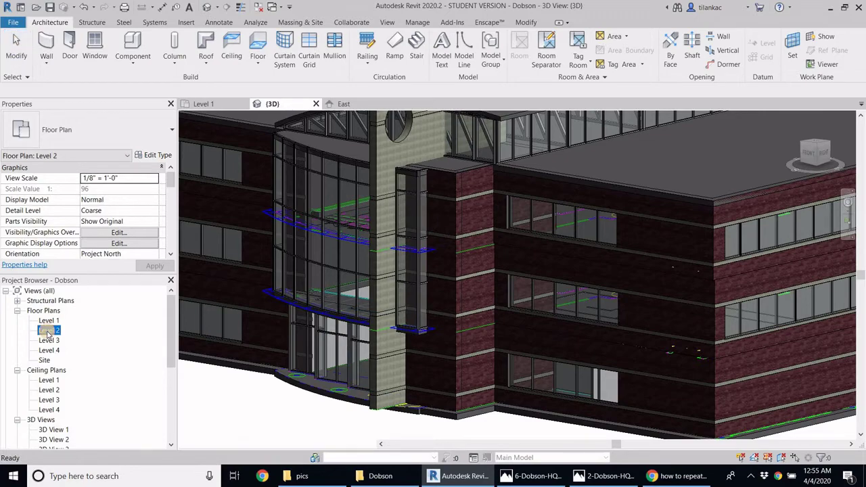
double_click(48, 331)
scroll(410, 291, up, 3)
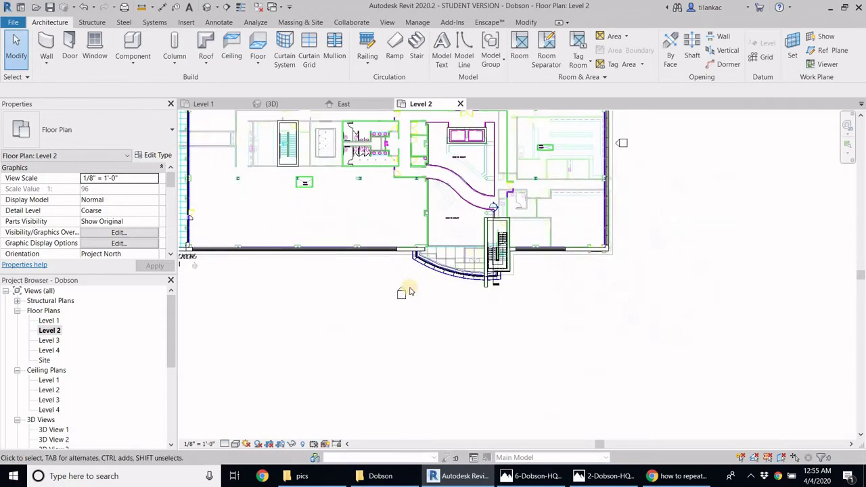
scroll(409, 291, up, 5)
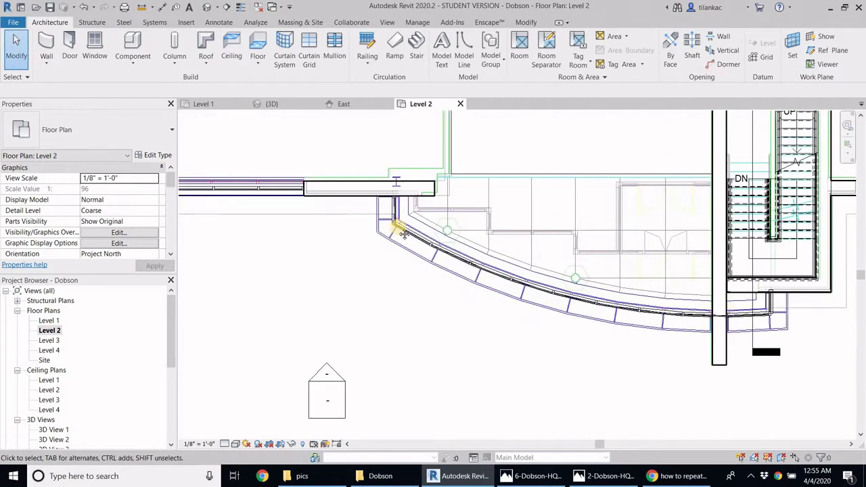
middle_drag(404, 234, 333, 237)
Check the shading devices in the 2-Dobson-HQ.jpg photo again against the curved wall on the Level 2 plan
click(586, 473)
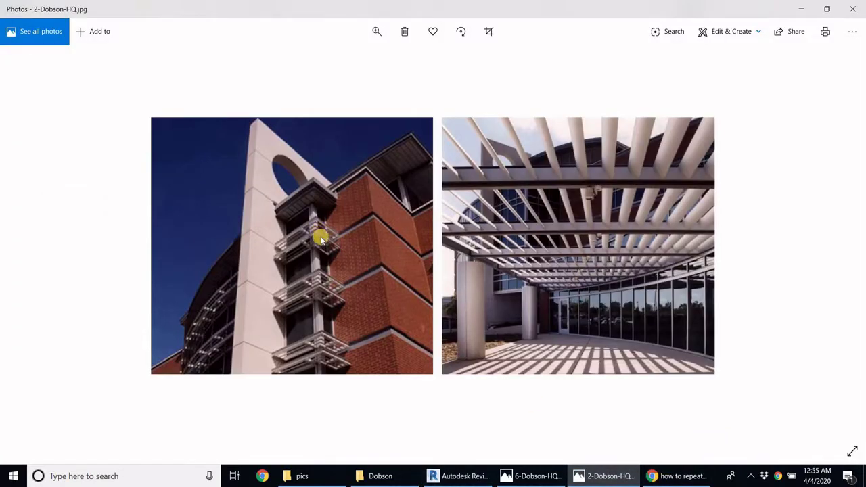
click(465, 476)
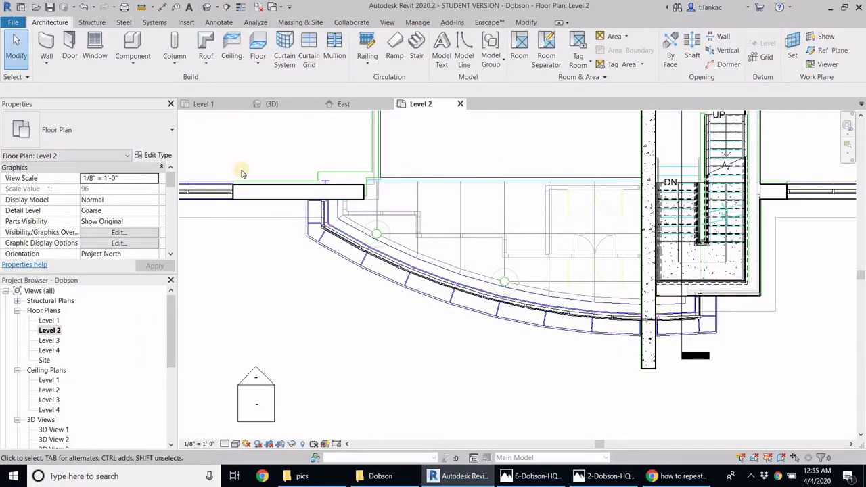
middle_drag(478, 295, 444, 284)
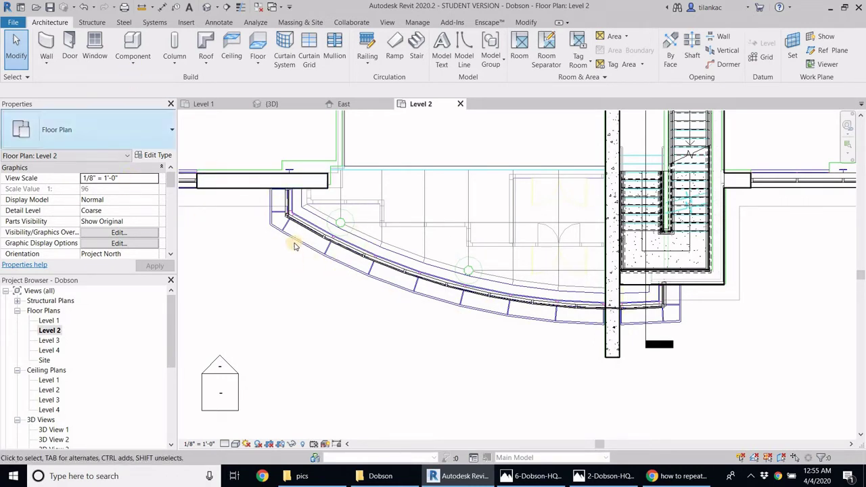
Start an in-place model component in the Roofs family category
click(132, 62)
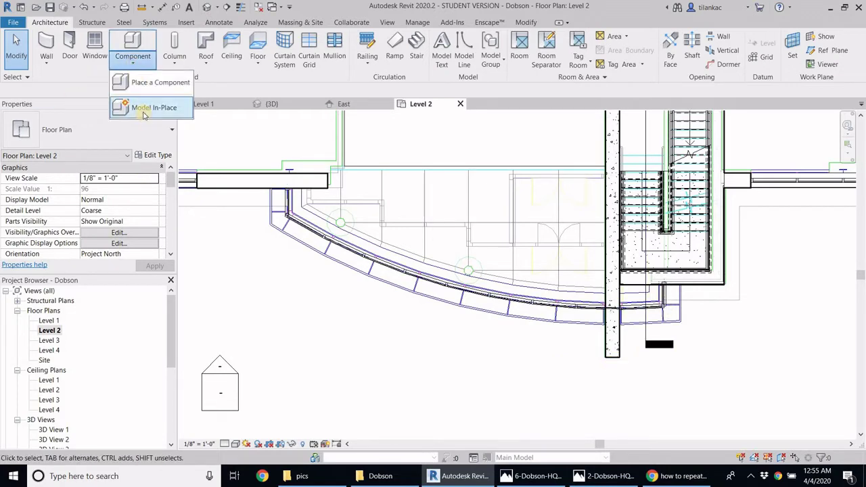
click(143, 110)
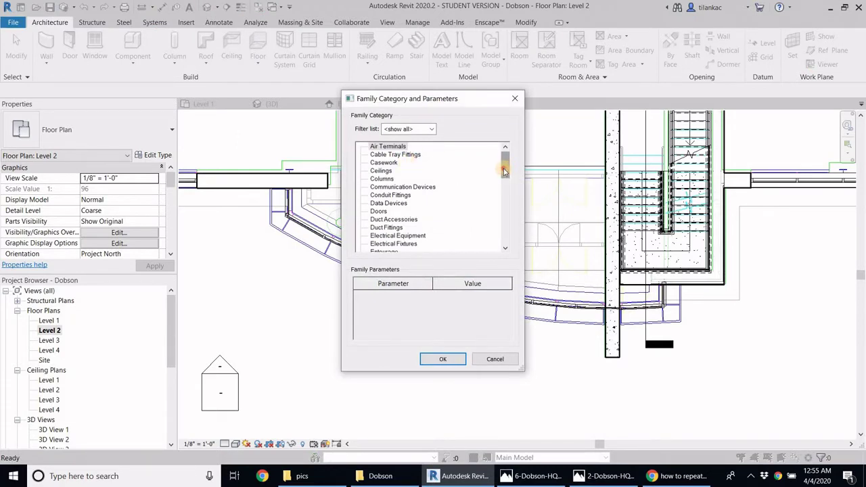
drag(504, 173, 511, 225)
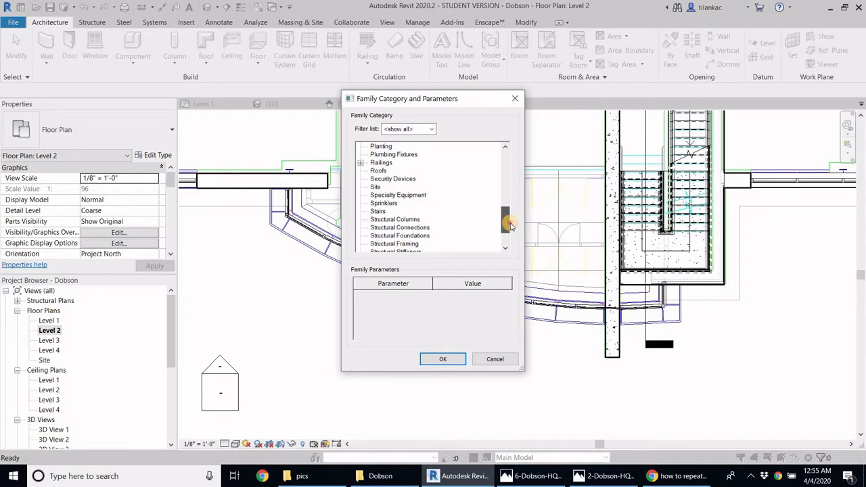
click(385, 171)
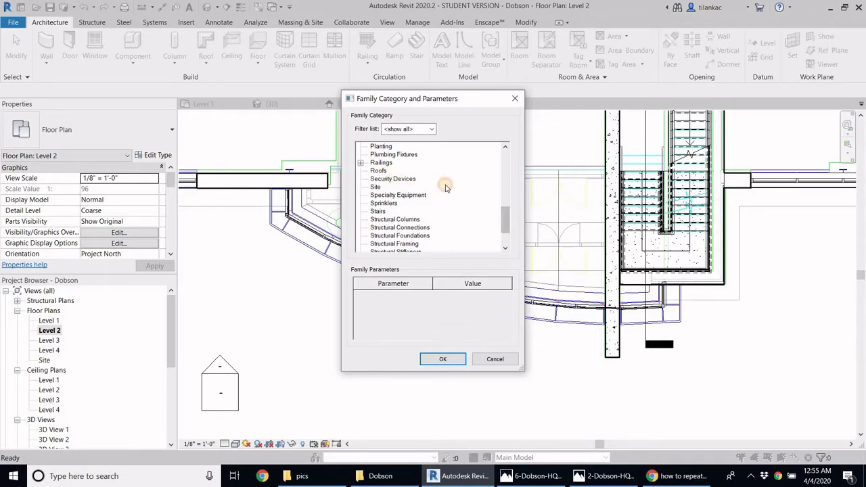
mouse_move(504, 227)
mouse_down()
mouse_move(504, 240)
mouse_move(504, 215)
mouse_up()
scroll(504, 215, up, 3)
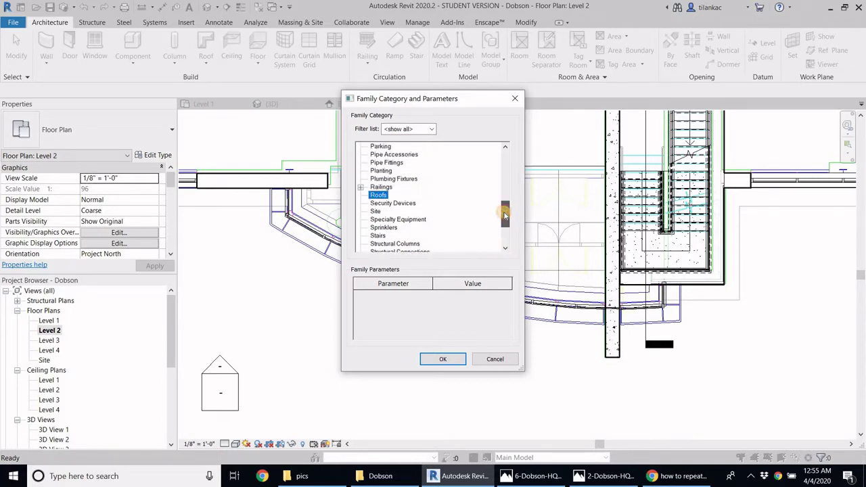
scroll(504, 215, up, 4)
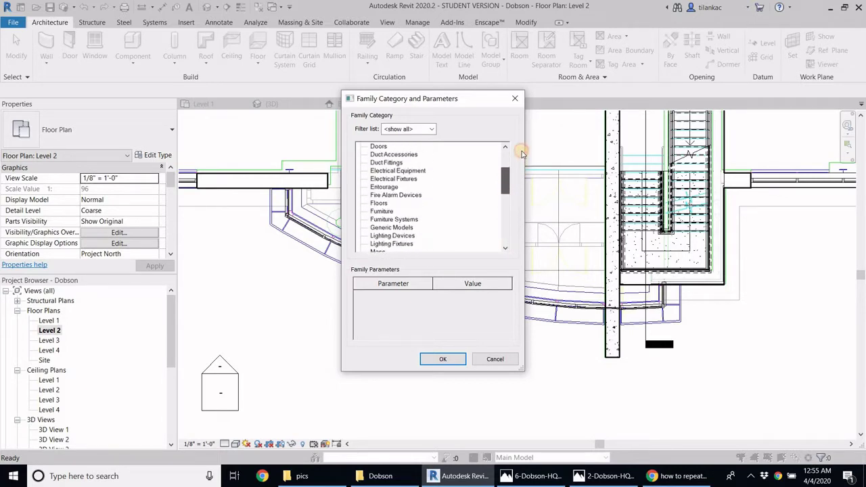
scroll(506, 199, down, 4)
click(443, 359)
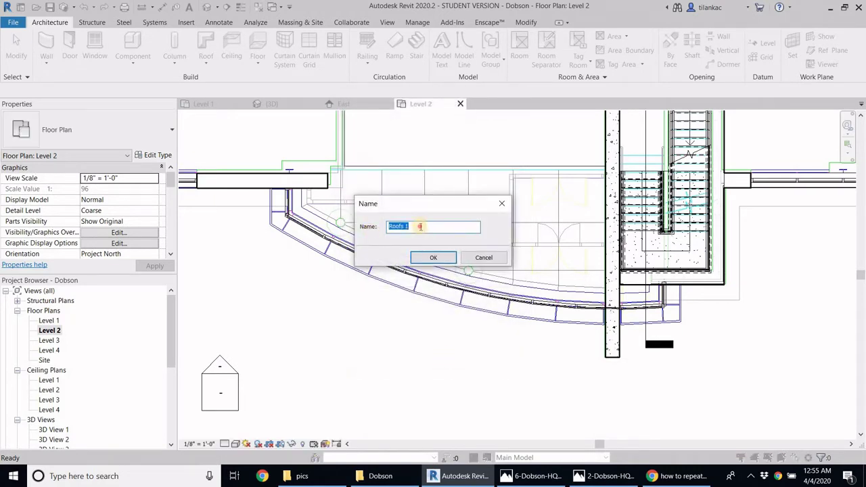
Replace the default name of the in-place roof family with one beginning "Shading D"
click(420, 226)
key(shift+Left)
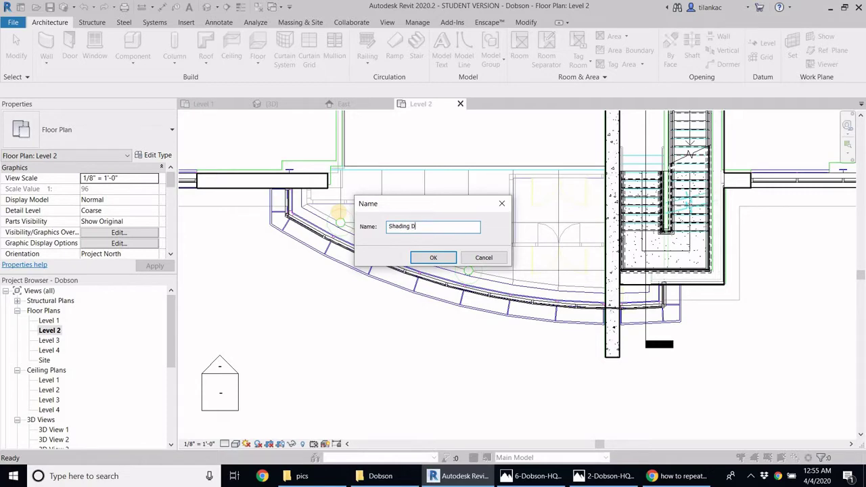
click(430, 257)
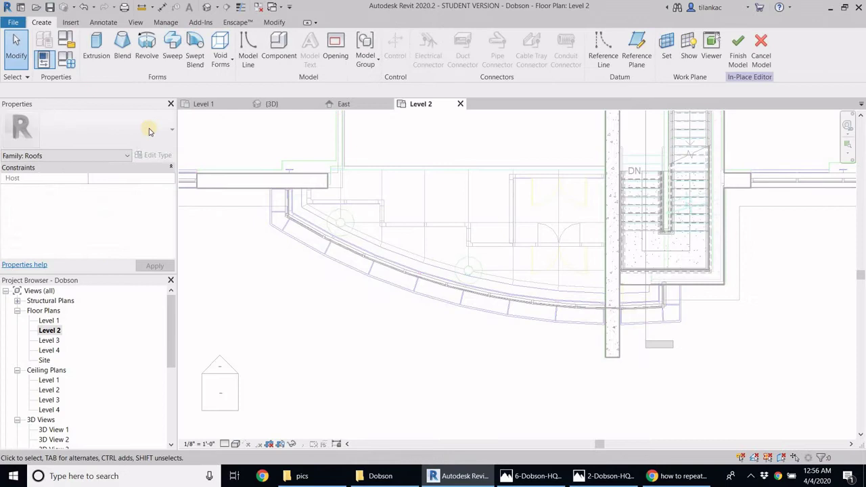
Start an extrusion with an Extrusion End of 2" and pick the shade's short straight outer edge at the left end of the curved wall
click(96, 46)
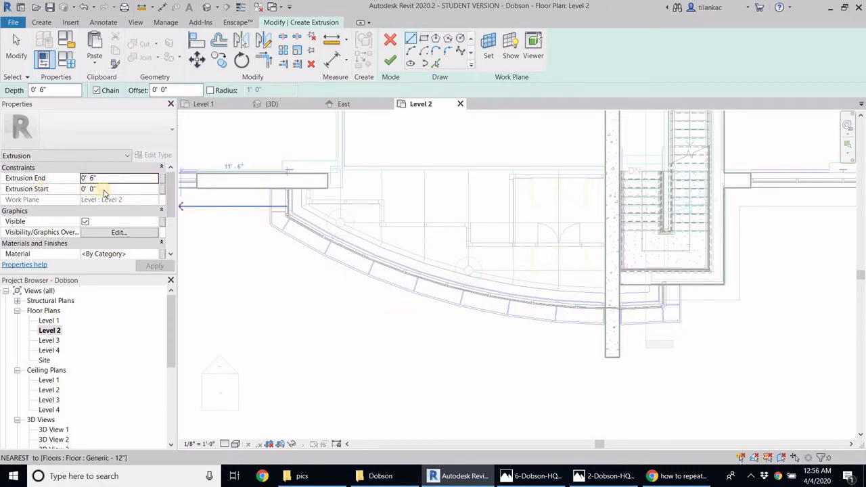
click(103, 178)
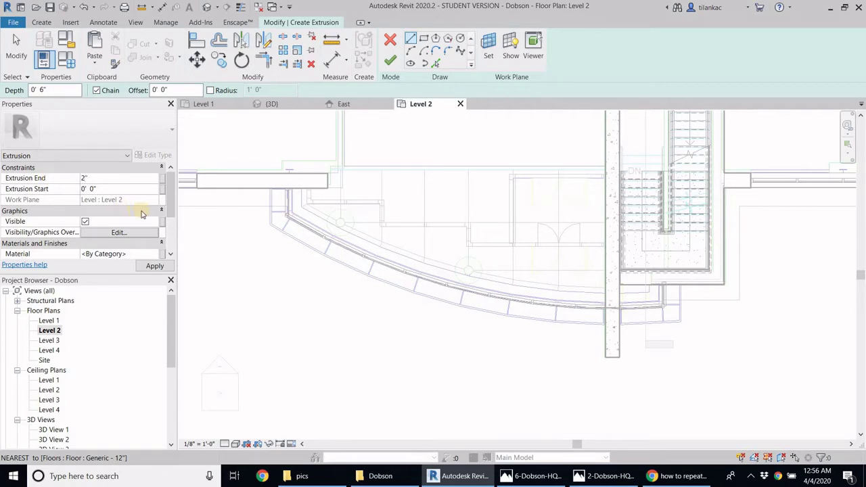
scroll(270, 180, up, 3)
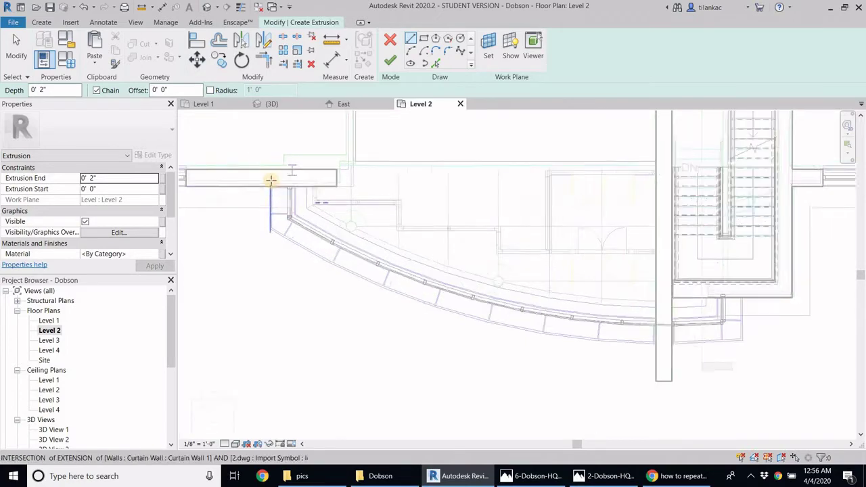
scroll(261, 179, up, 1)
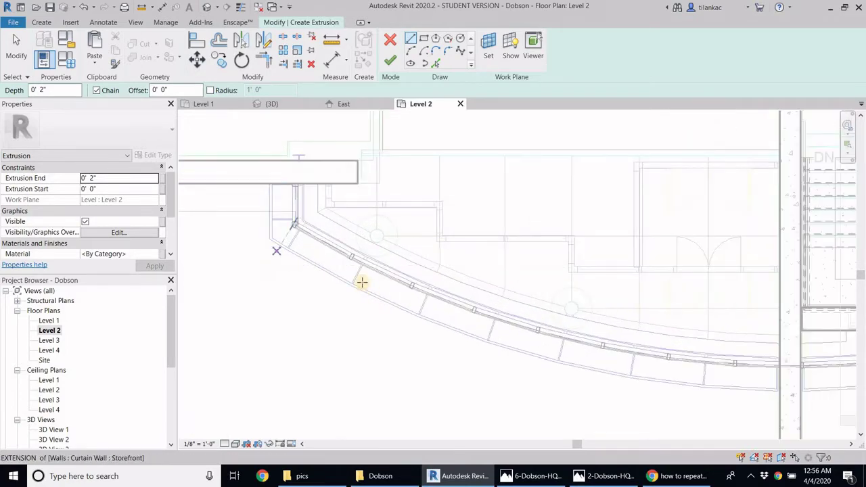
middle_drag(300, 266, 216, 242)
middle_drag(365, 228, 469, 224)
click(435, 63)
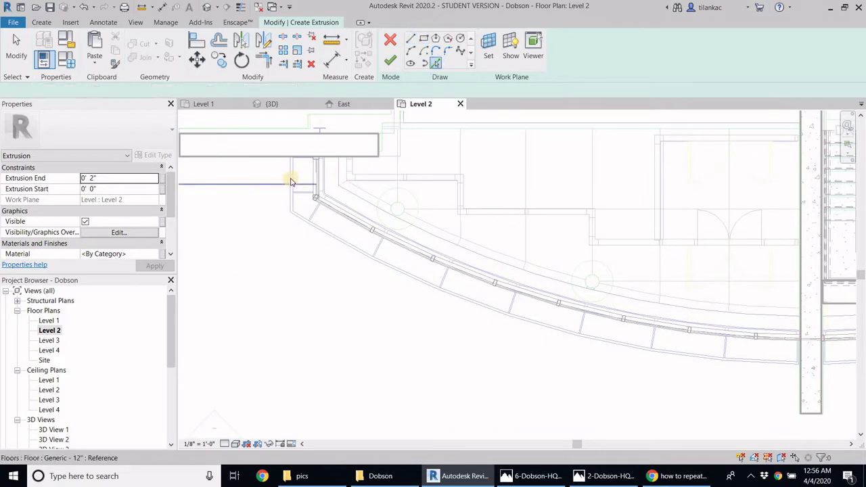
click(322, 235)
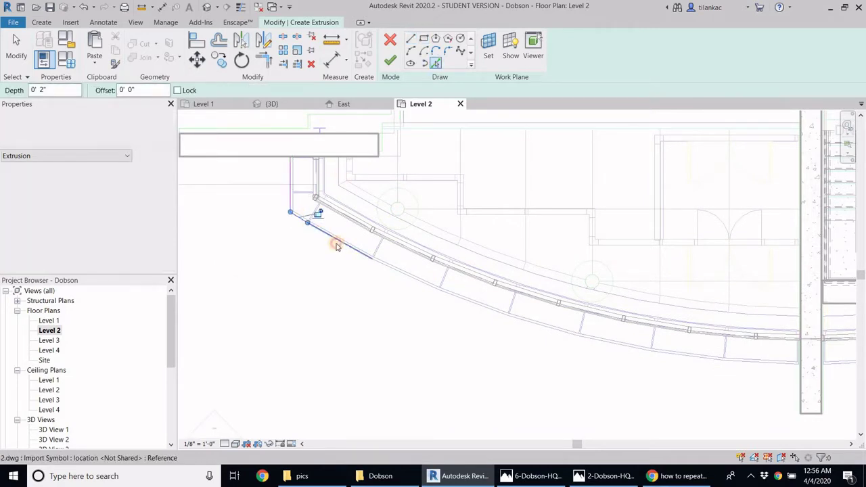
click(403, 279)
middle_drag(445, 303, 399, 289)
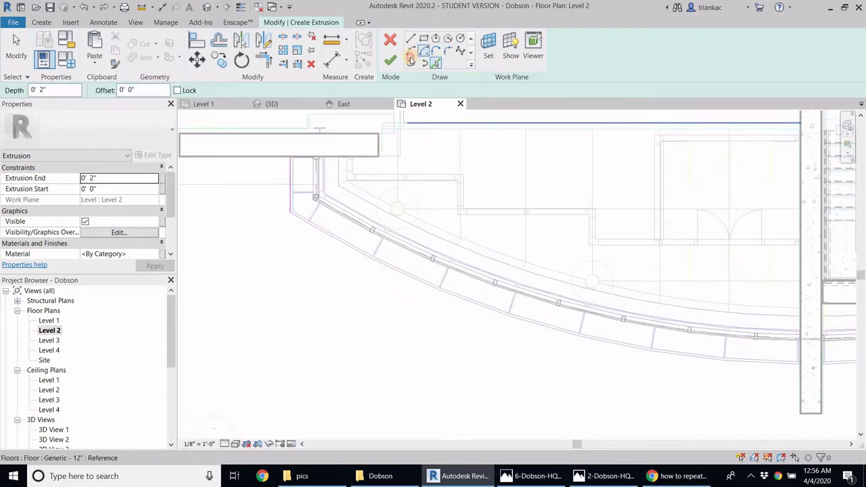
Sketch a start-end-radius arc along the shade's outer curve, from the picked edge's lower corner to the drawing's far right corner
click(412, 51)
click(289, 214)
middle_drag(503, 351, 302, 305)
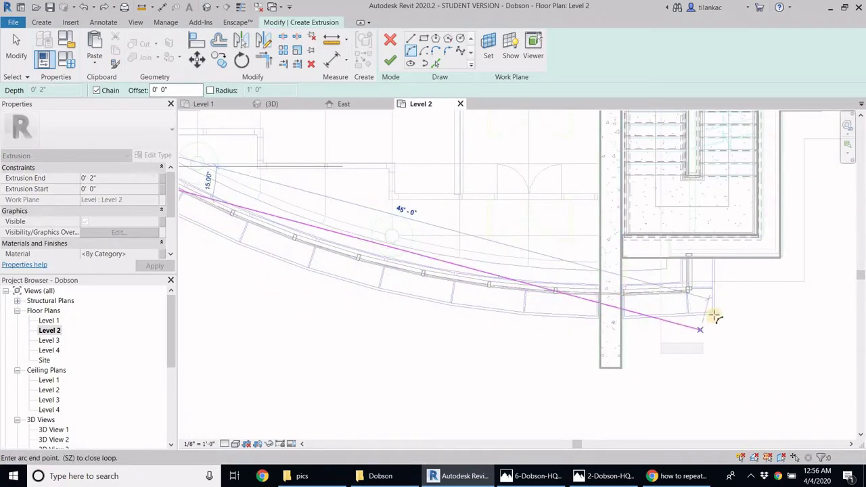
scroll(719, 318, up, 2)
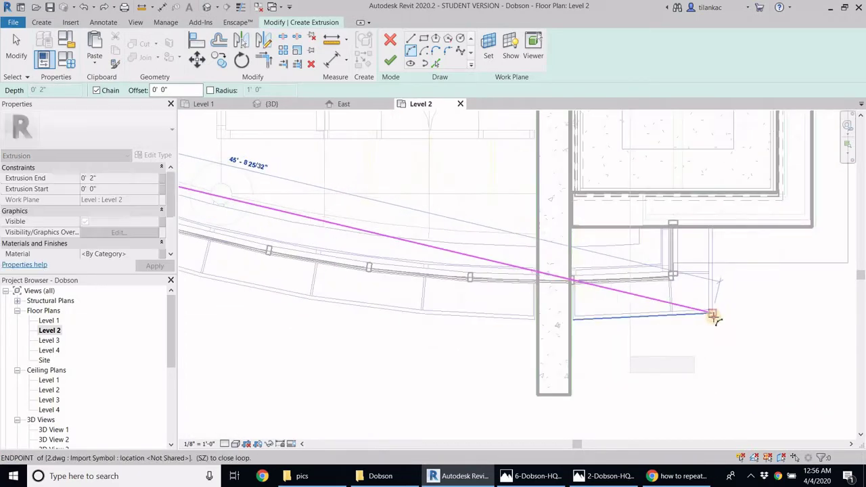
click(713, 313)
click(452, 318)
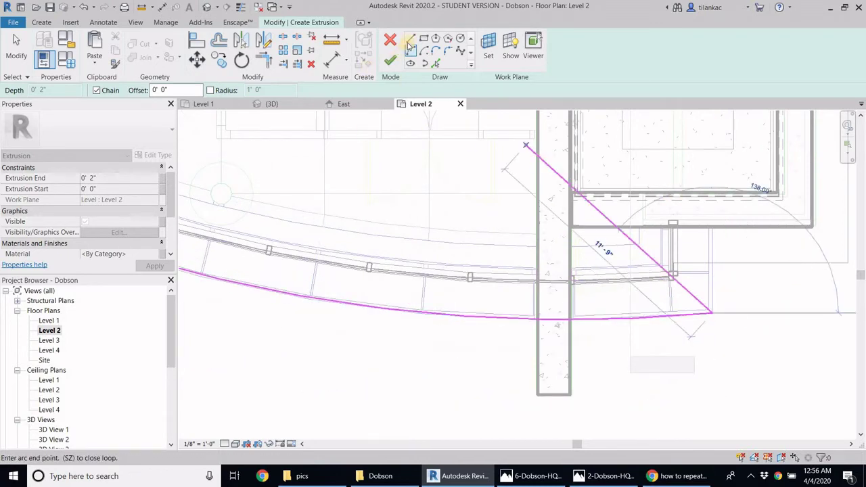
Sketch a straight line between the arc's right end and the face of the brick wall
key(Escape)
key(Escape)
key(Return)
click(712, 228)
click(711, 313)
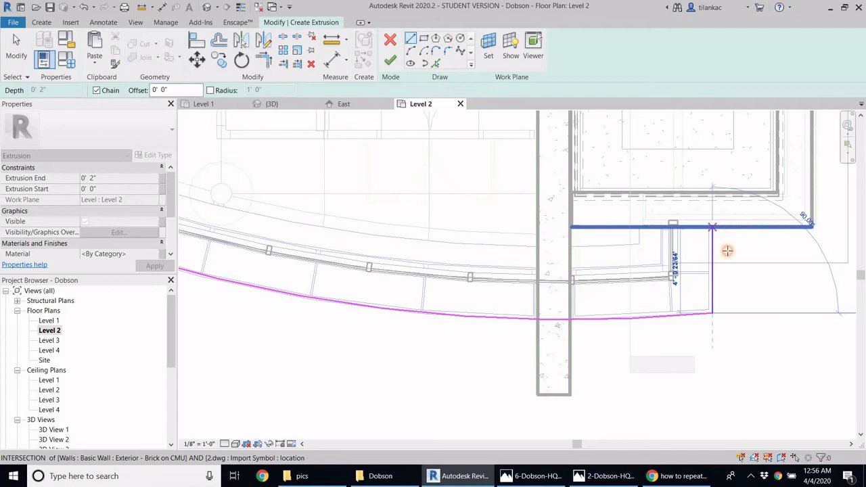
right_click(740, 257)
click(759, 265)
Sketch a parallel line just inside the shade's left outer edge, from the wall face down to the inner corner
scroll(674, 302, down, 2)
middle_drag(359, 331, 508, 348)
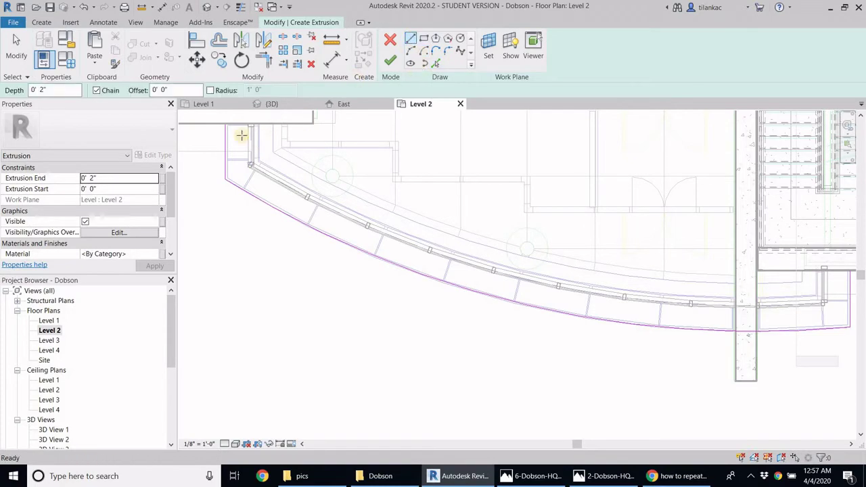
click(225, 125)
scroll(227, 129, up, 1)
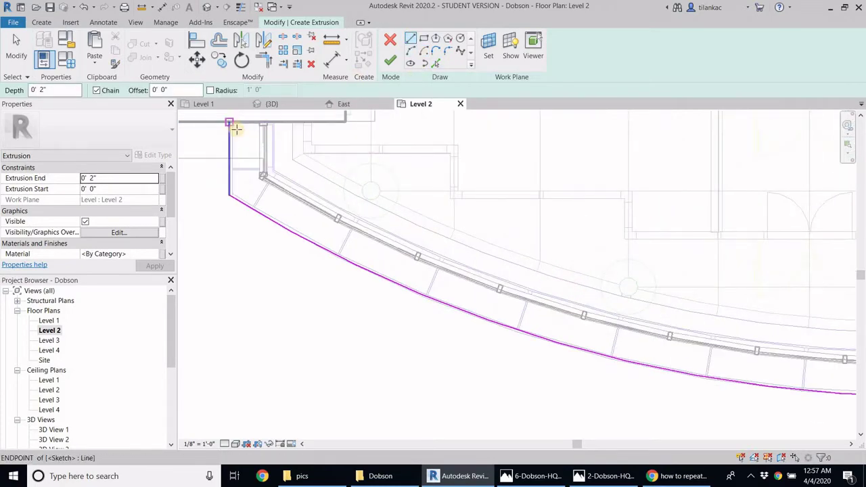
scroll(236, 129, up, 1)
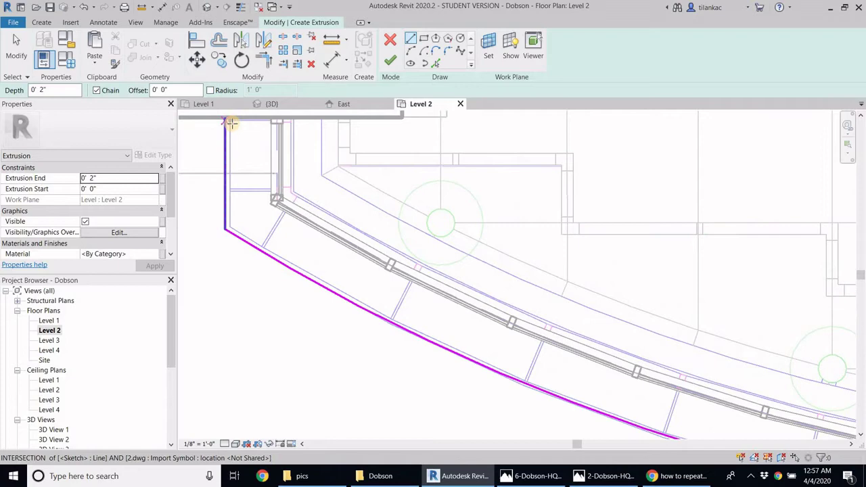
click(228, 228)
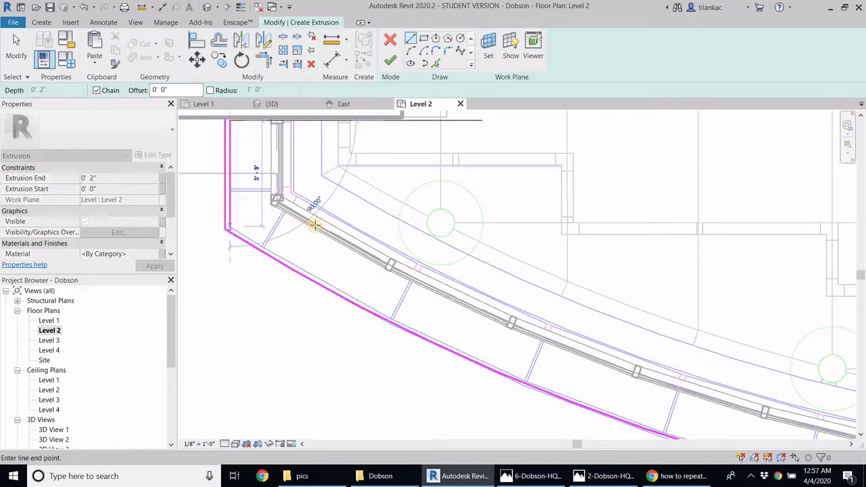
Sketch a start-end-radius arc parallel to the shade's outer curve, from the inner left corner to the drawing's inner right corner
scroll(315, 226, down, 2)
middle_drag(315, 226, 220, 175)
click(410, 51)
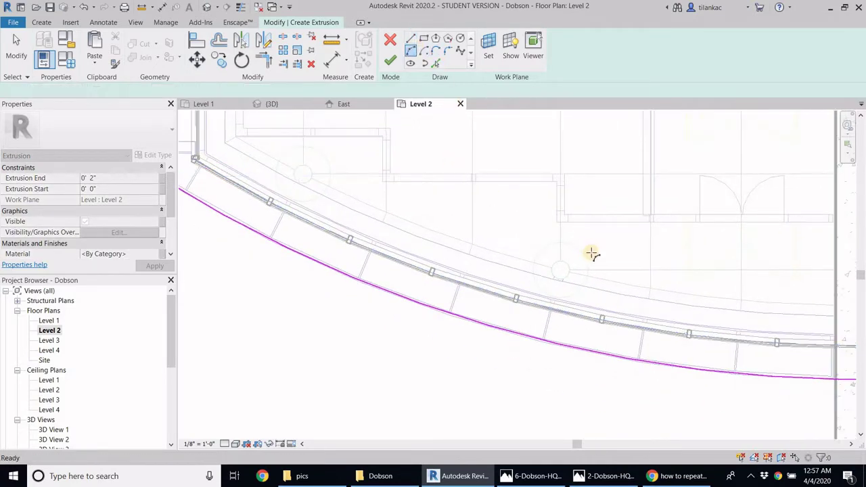
scroll(483, 202, down, 1)
middle_drag(592, 257, 385, 260)
scroll(593, 305, up, 2)
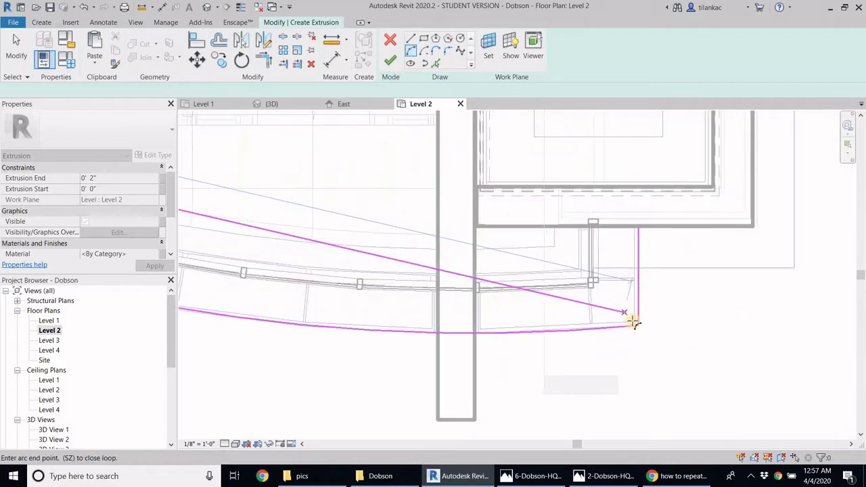
click(634, 323)
scroll(636, 324, up, 1)
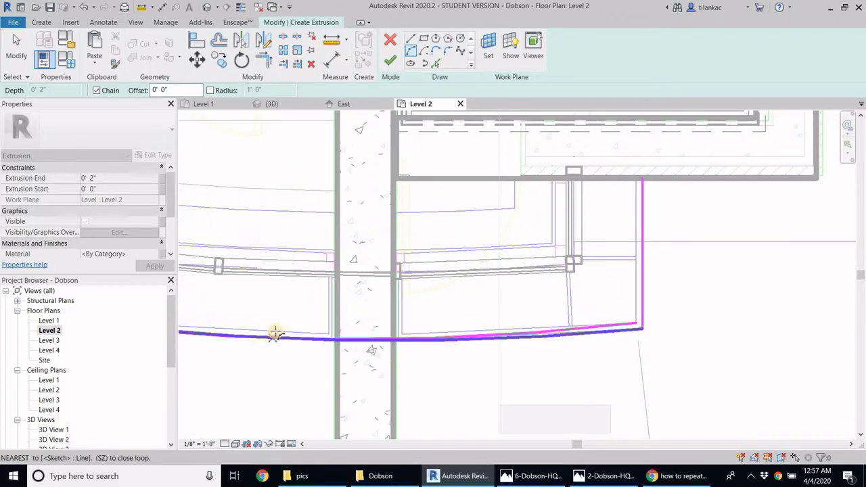
scroll(487, 282, down, 2)
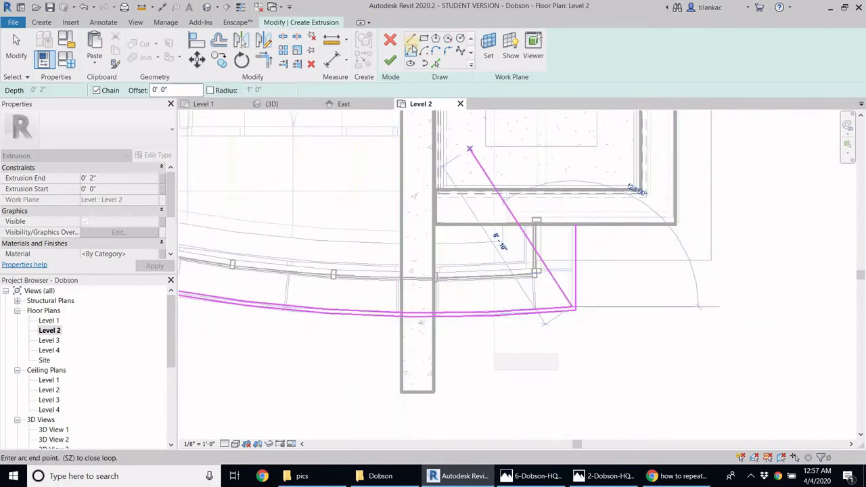
Sketch a straight line from the inner arc's right end to the brick wall face and close that end with a 2" line
click(410, 39)
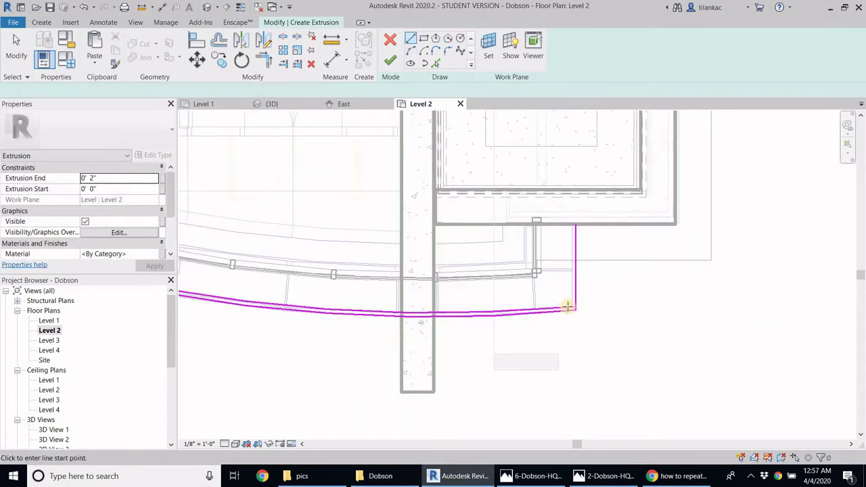
click(567, 307)
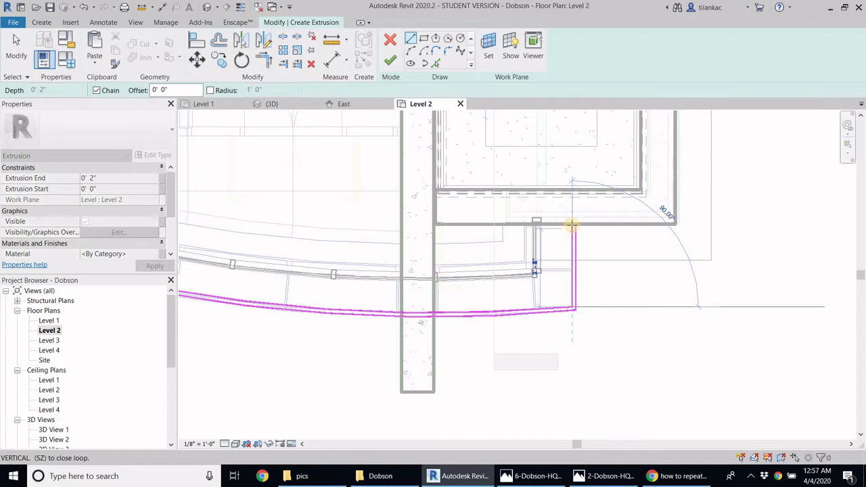
click(574, 226)
scroll(575, 229, up, 3)
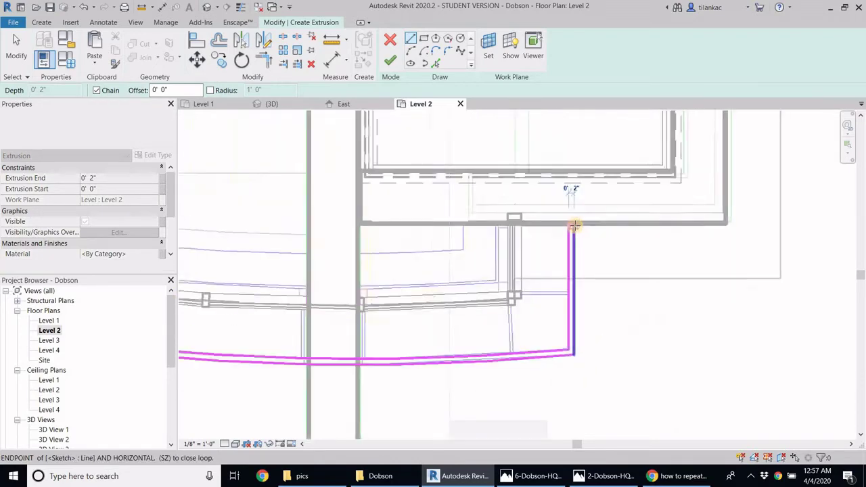
right_click(637, 242)
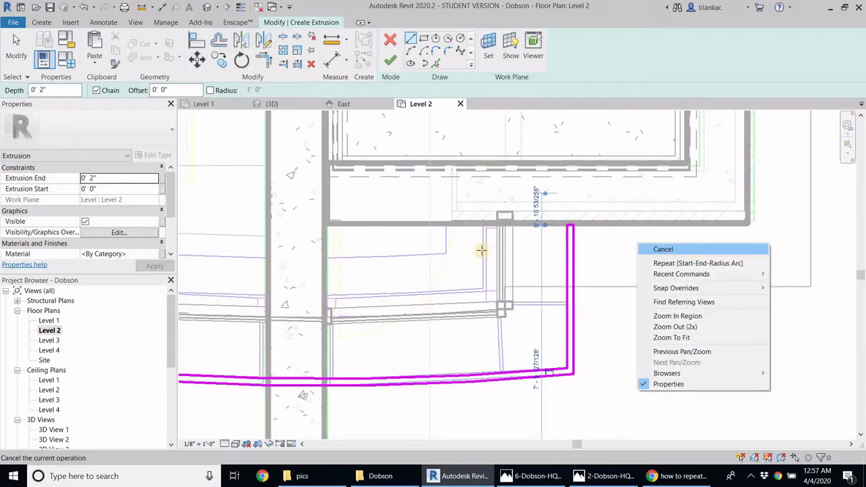
Sketch a short closing line along the wall face across the left end of the shade's outline
scroll(482, 251, down, 3)
middle_drag(393, 230, 746, 275)
middle_drag(483, 222, 668, 255)
middle_drag(553, 168, 783, 201)
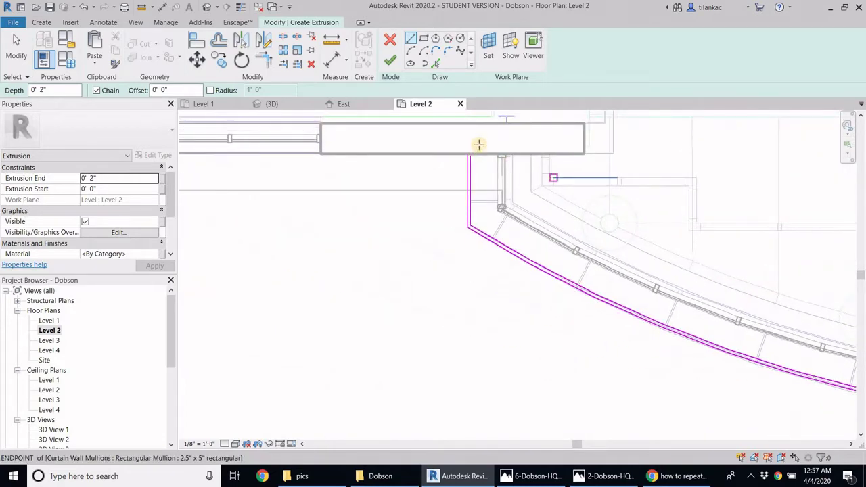
scroll(462, 155, up, 4)
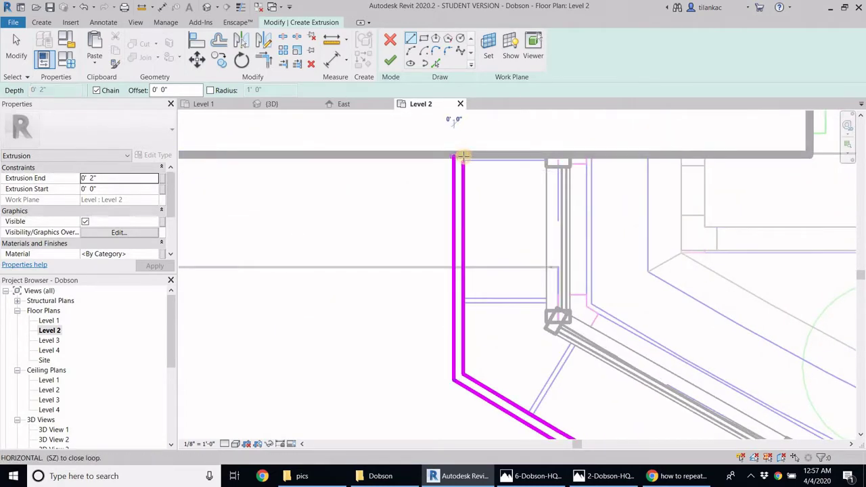
scroll(463, 156, up, 2)
right_click(472, 160)
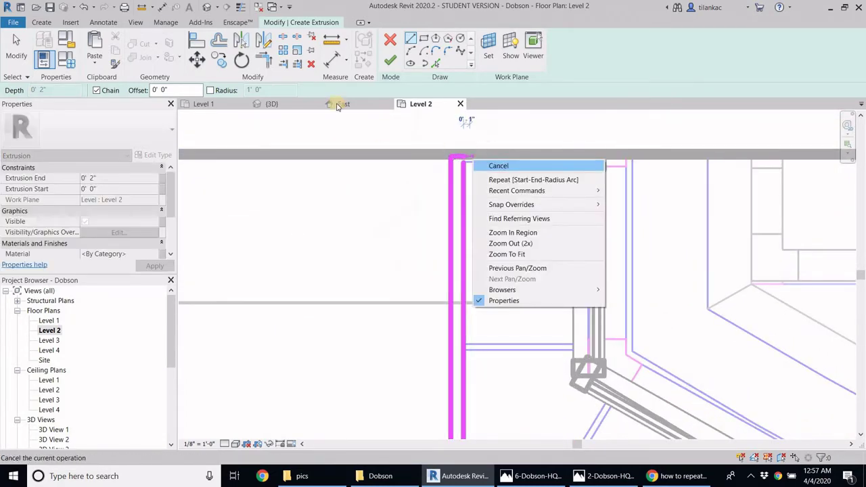
click(498, 166)
Trim the short closing line and the left inner edge into a corner at the wall face
click(263, 60)
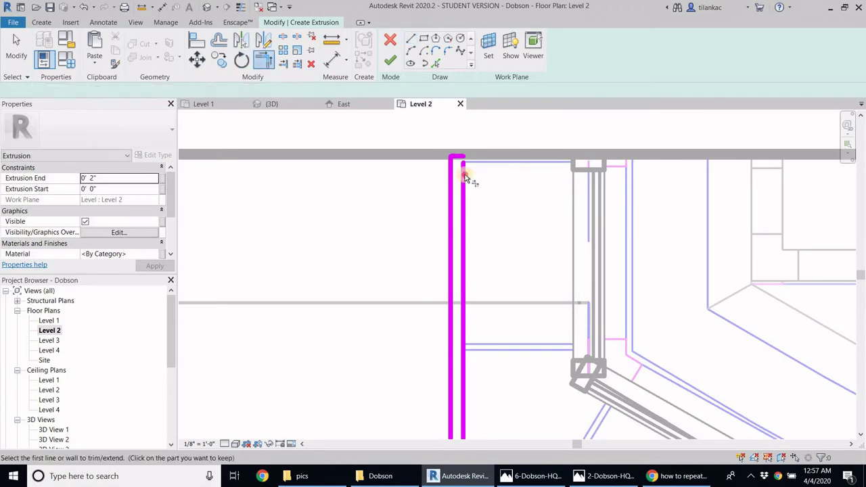
click(464, 177)
right_click(516, 174)
click(529, 176)
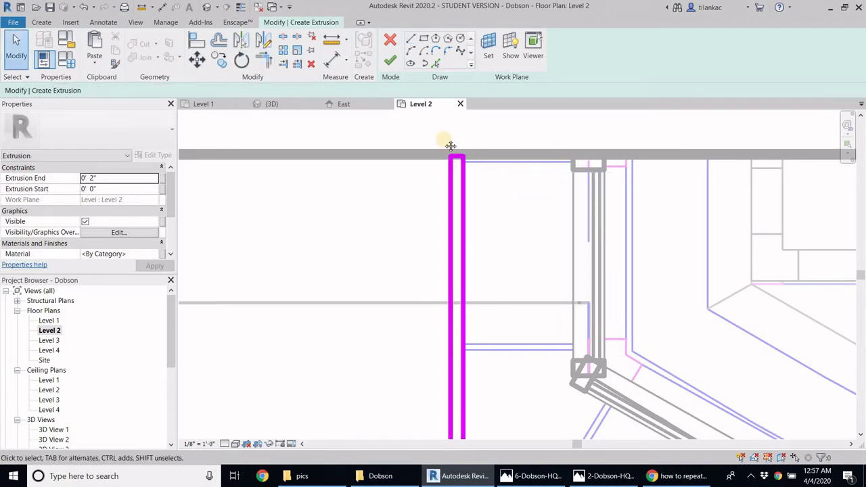
Sketch a rectangle about 1' 5 1/2" by 1" over the drawing's horizontal crosspiece, between the shade's left inner edge and the curtain wall
scroll(450, 146, down, 2)
middle_drag(515, 260, 434, 213)
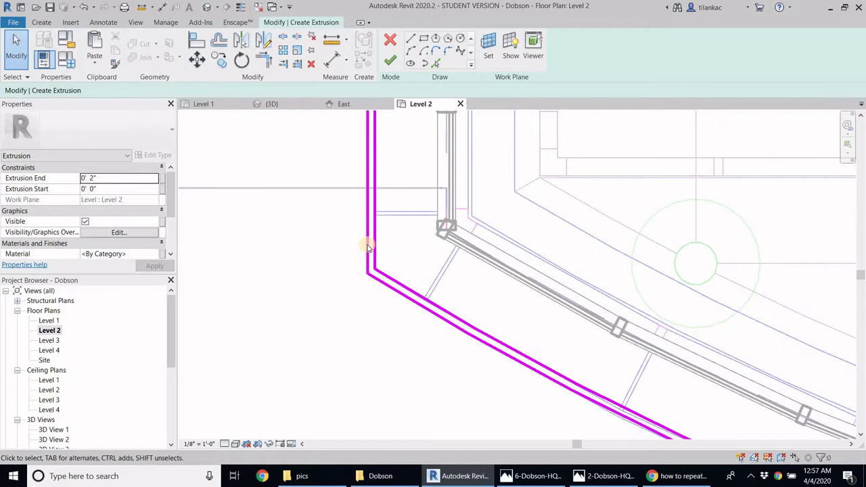
middle_drag(457, 316, 334, 246)
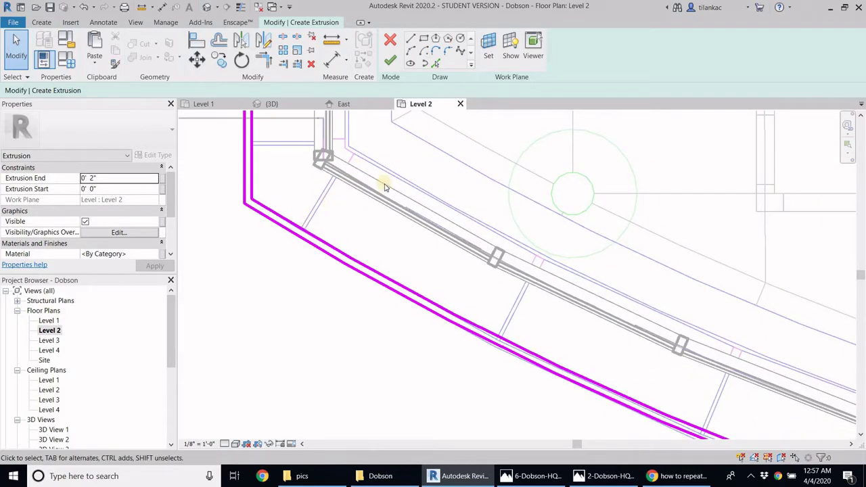
middle_drag(242, 144, 339, 248)
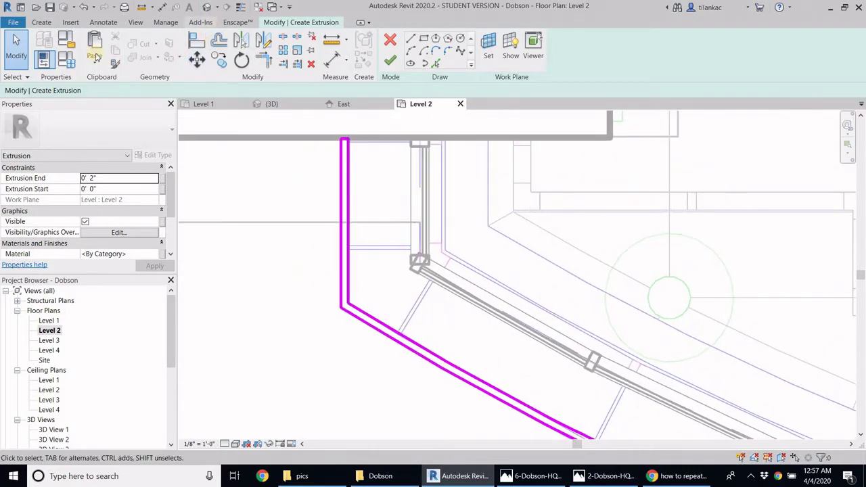
click(410, 38)
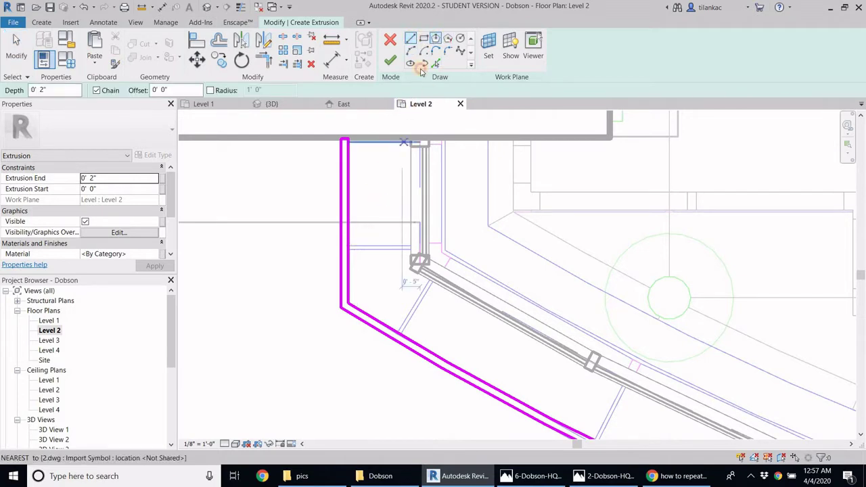
click(424, 38)
scroll(345, 247, up, 2)
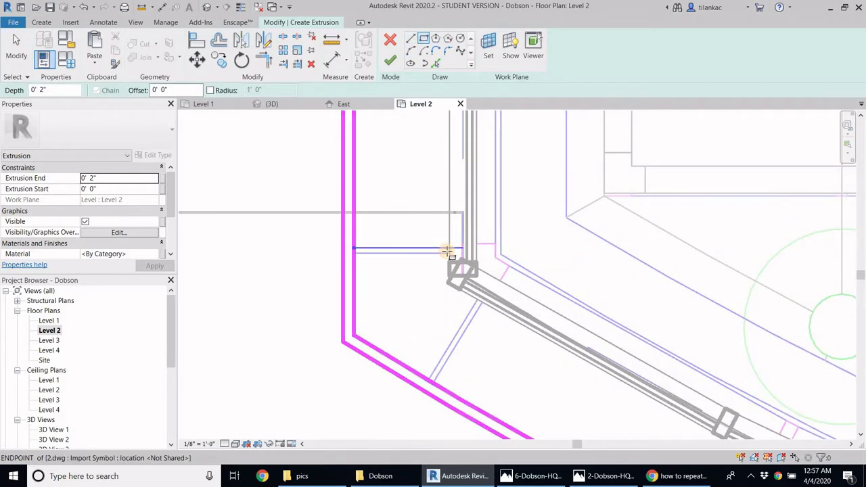
click(447, 251)
right_click(484, 205)
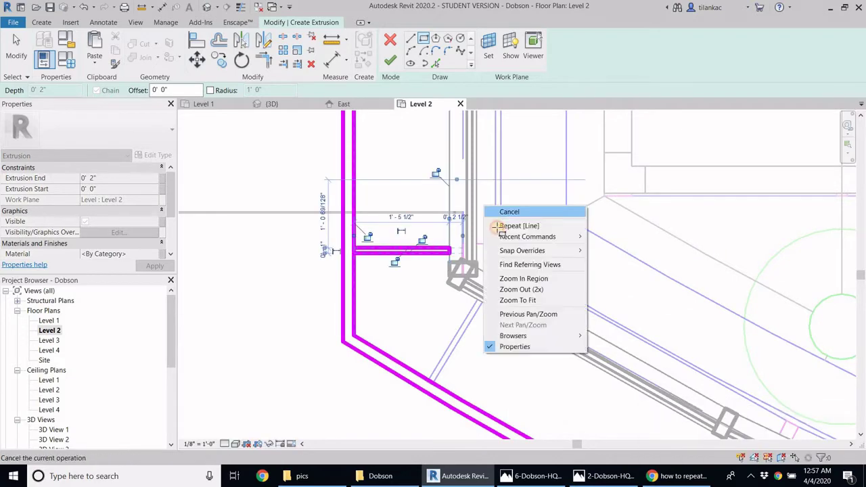
click(498, 211)
Trace the first angled crosspiece with three lines, from the shade's inner curve to the curtain wall and back, about 1' 5" long
scroll(508, 315, down, 1)
middle_drag(507, 315, 418, 235)
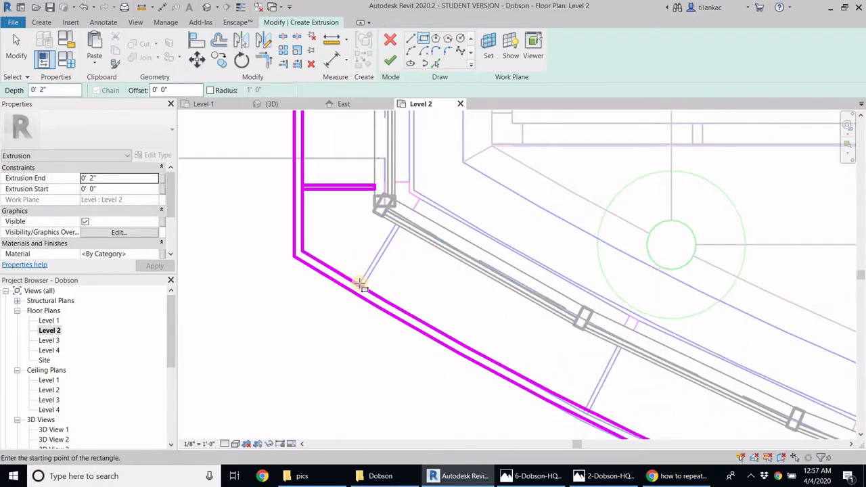
click(412, 40)
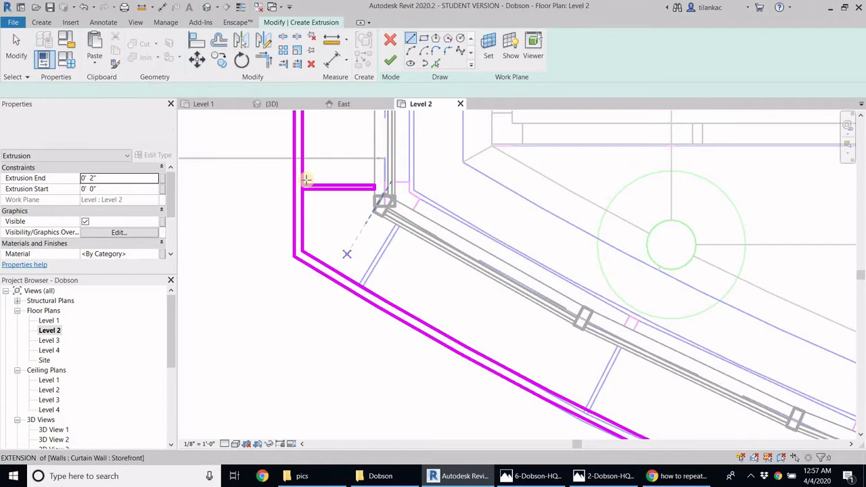
scroll(358, 281, up, 2)
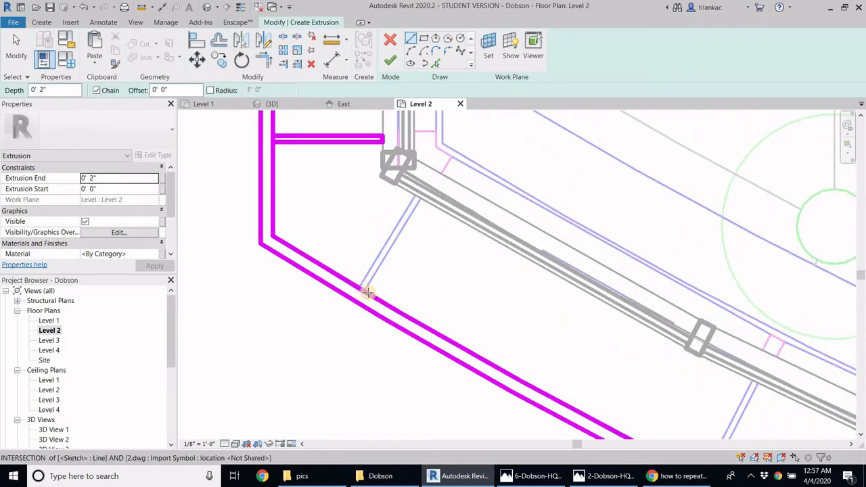
click(362, 288)
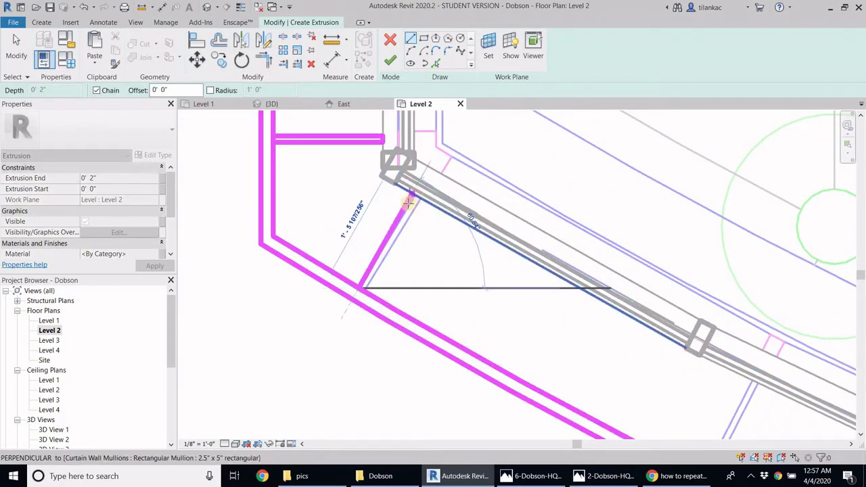
scroll(414, 196, up, 2)
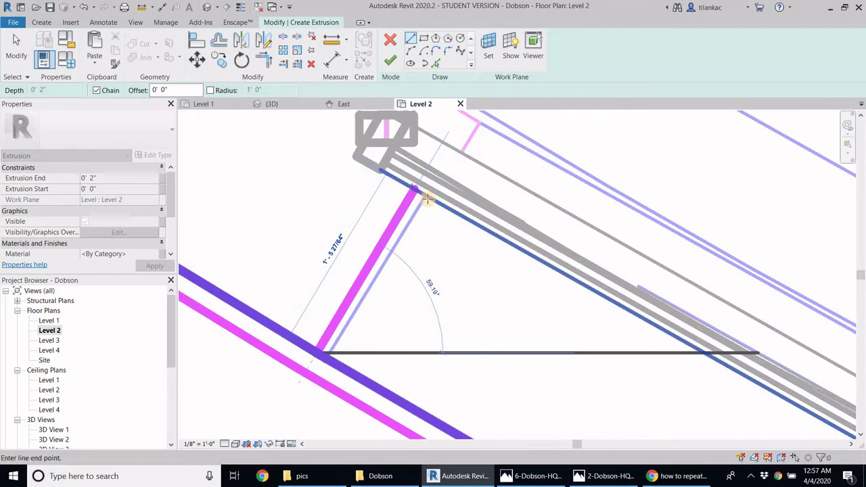
click(417, 192)
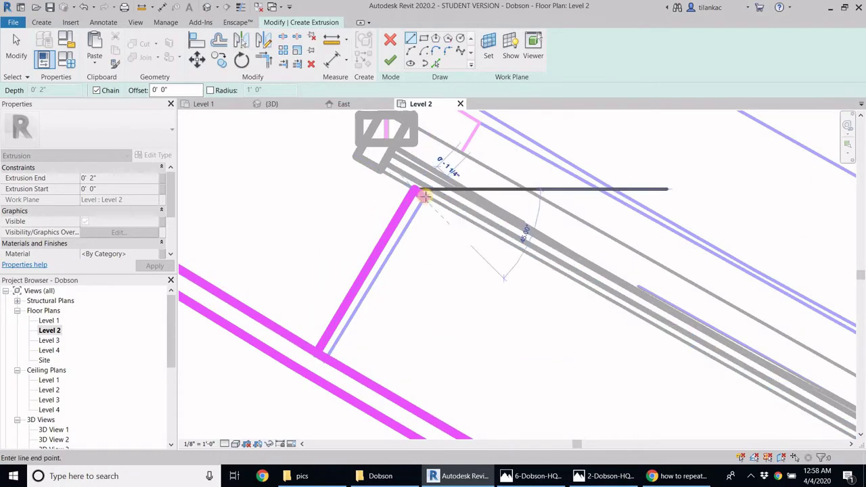
scroll(423, 194, up, 2)
click(429, 196)
scroll(386, 250, down, 2)
mouse_move(324, 384)
middle_down()
mouse_move(355, 272)
mouse_move(372, 248)
middle_up()
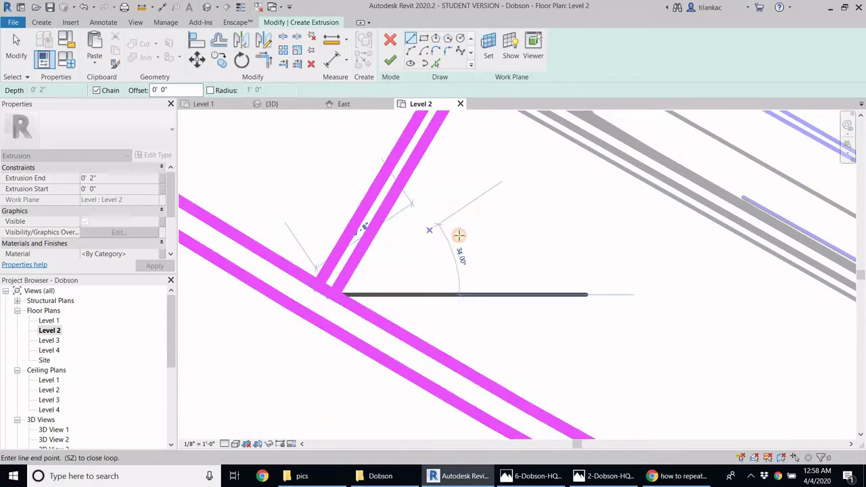
key(Escape)
right_click(456, 185)
click(481, 193)
Examine the remaining crosspieces in the imported drawing along the whole length of the curved shade
scroll(481, 202, down, 3)
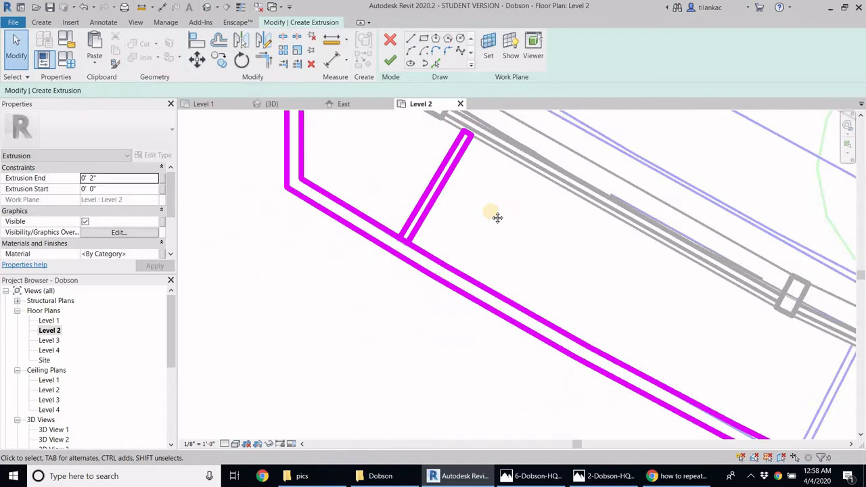
mouse_move(602, 201)
middle_down()
mouse_move(396, 230)
mouse_move(344, 157)
middle_up()
scroll(394, 225, down, 1)
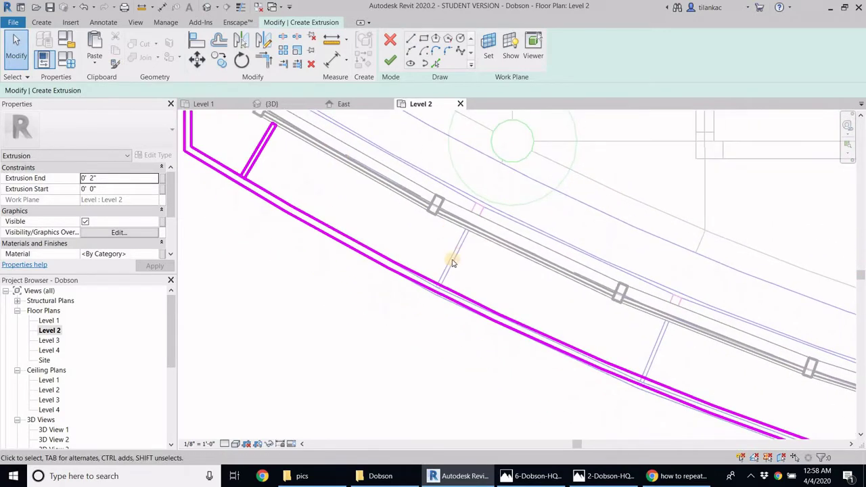
middle_drag(404, 271, 326, 263)
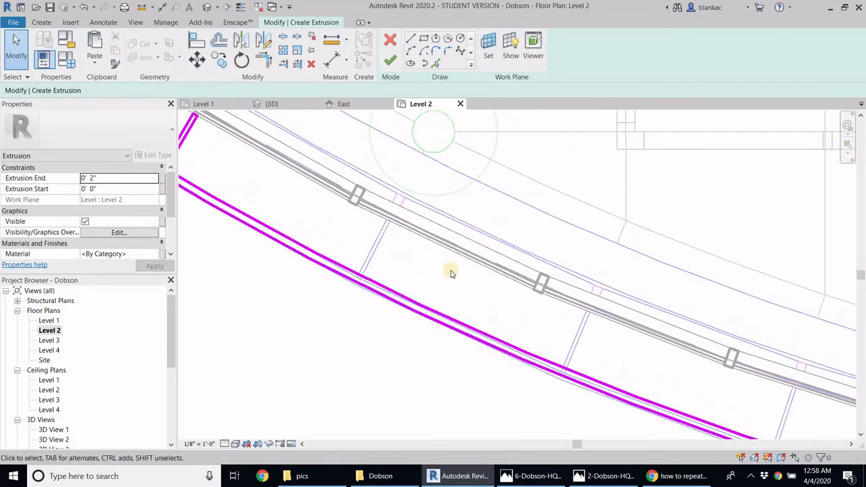
scroll(439, 274, down, 1)
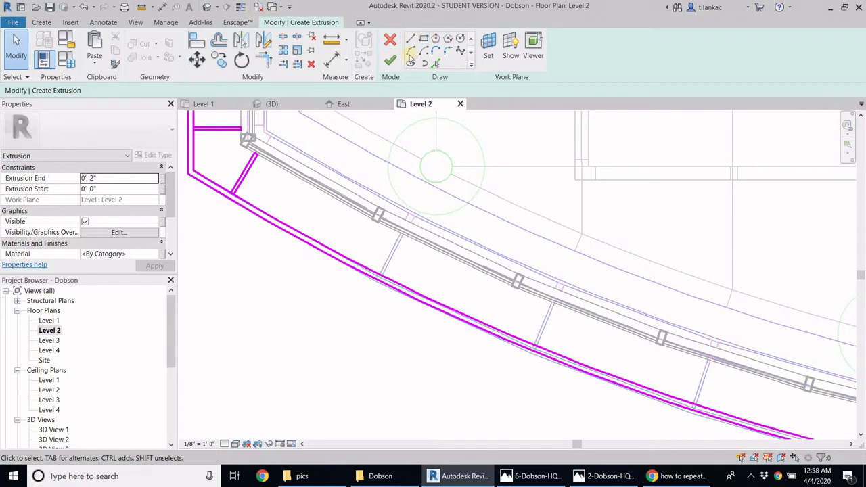
scroll(490, 296, down, 1)
middle_drag(295, 220, 203, 197)
scroll(684, 332, down, 2)
middle_drag(648, 328, 466, 320)
middle_drag(604, 348, 657, 354)
mouse_move(372, 321)
middle_down()
mouse_move(435, 319)
mouse_move(493, 331)
middle_up()
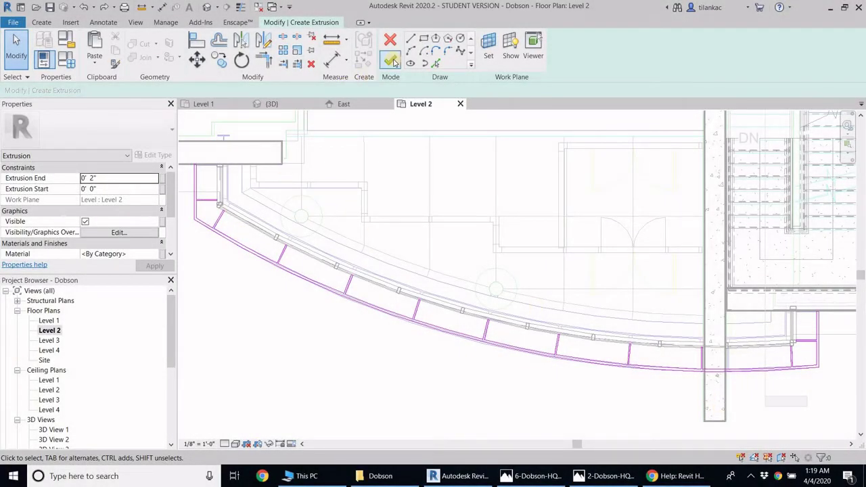
Finish the extrusion sketch of the shade with all its crosspieces and clear the selection
click(394, 61)
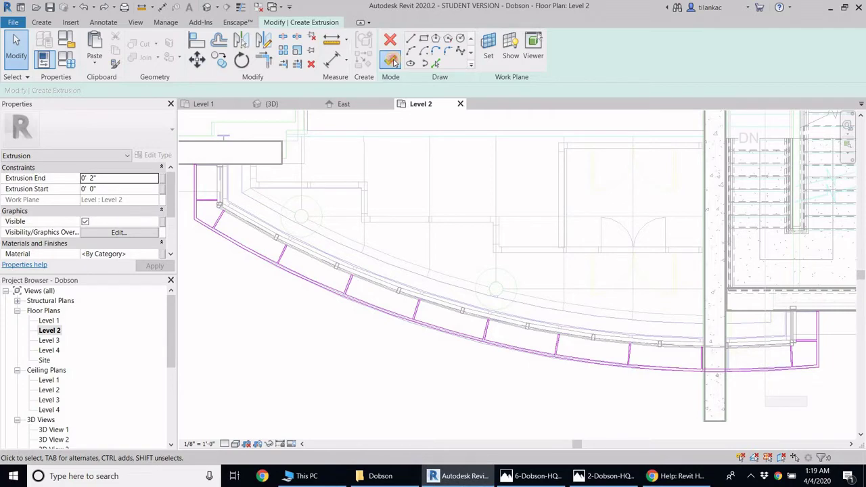
click(837, 351)
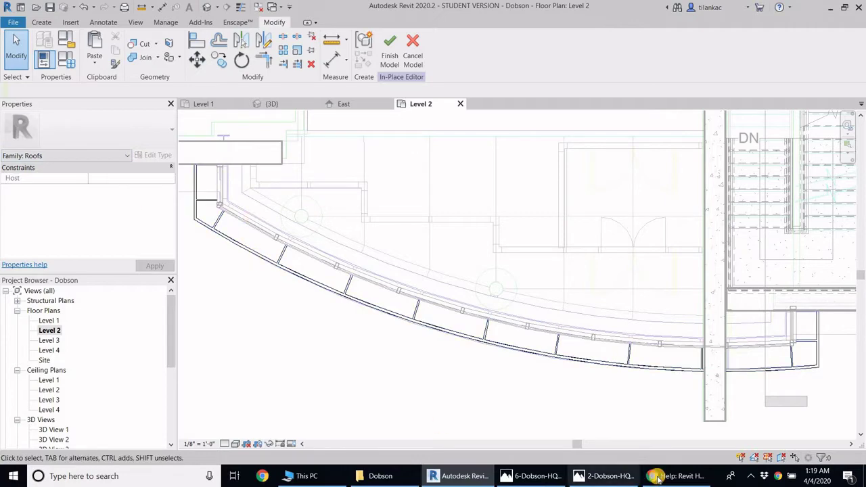
Switch to the reference photo 2-Dobson-HQ.jpg and examine how the exterior shades are built around the windows
click(609, 476)
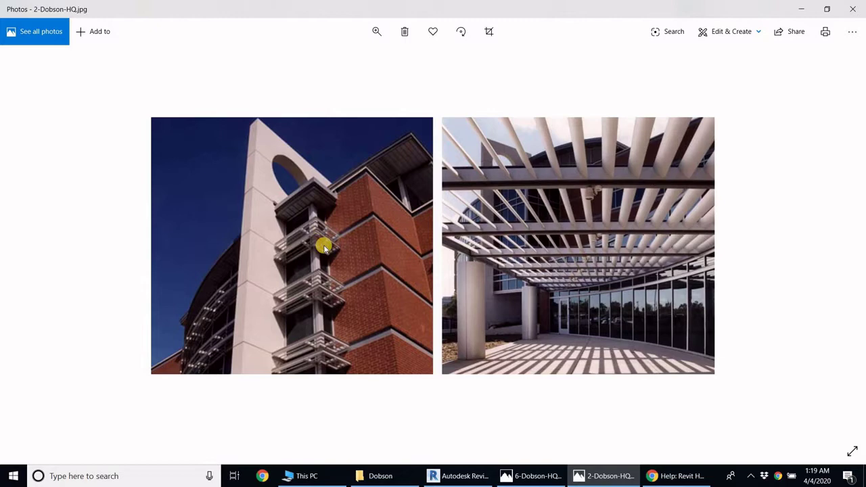
scroll(301, 248, up, 1)
scroll(302, 247, down, 1)
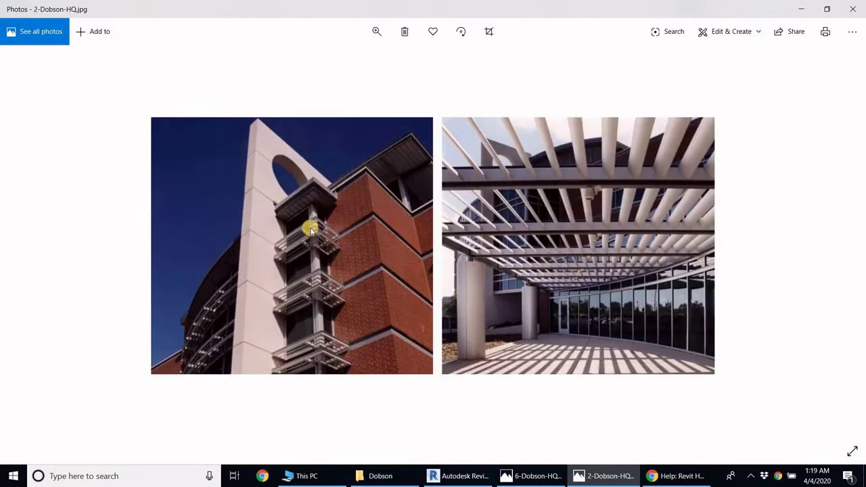
Switch back to Revit, reopen the Level 2 shade extrusion's sketch, and examine its crosspieces along the curve before finishing the sketch
click(454, 479)
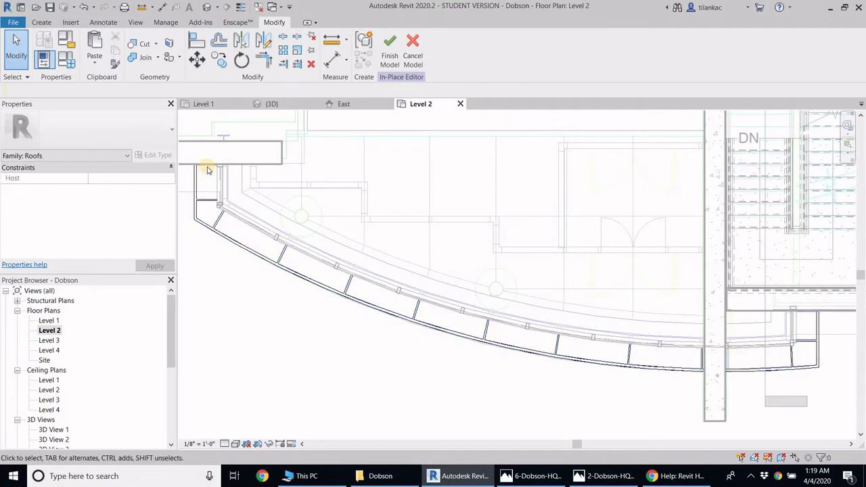
click(204, 197)
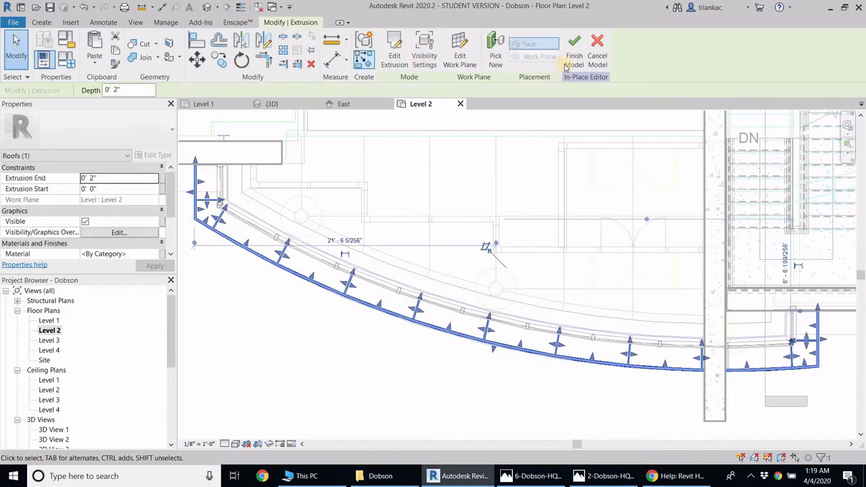
click(387, 62)
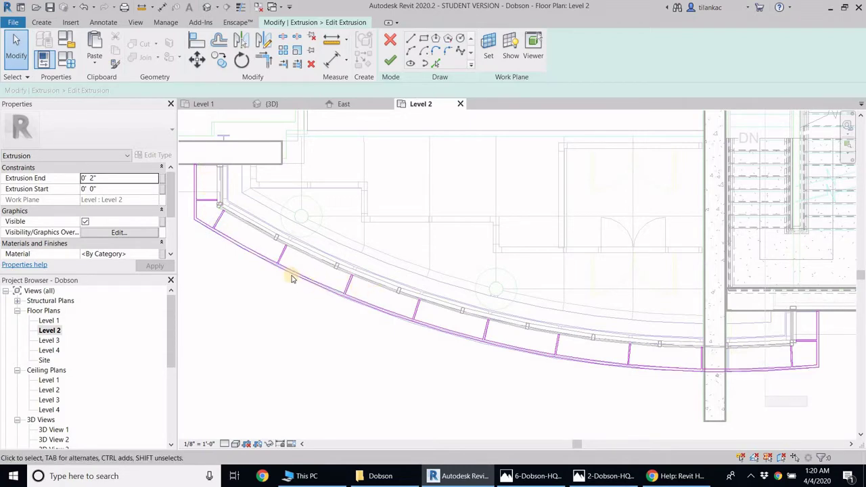
scroll(270, 254, up, 1)
scroll(274, 254, up, 1)
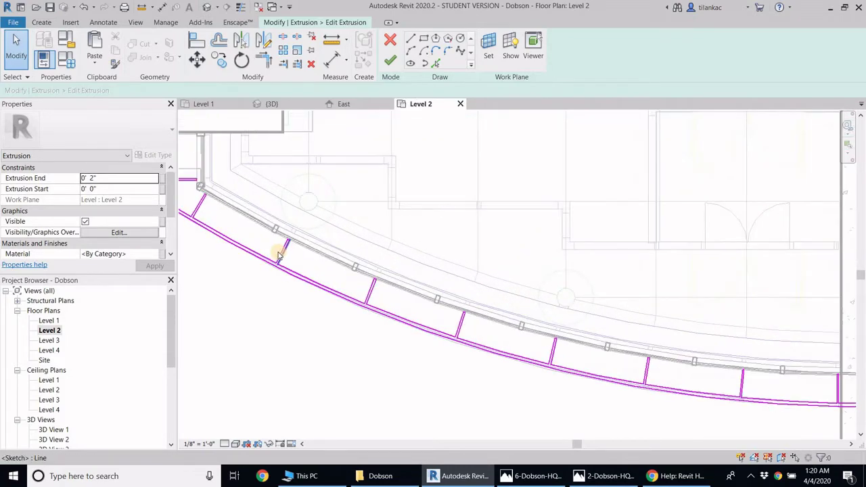
scroll(280, 249, up, 2)
scroll(245, 194, down, 1)
middle_drag(245, 194, 321, 204)
click(300, 36)
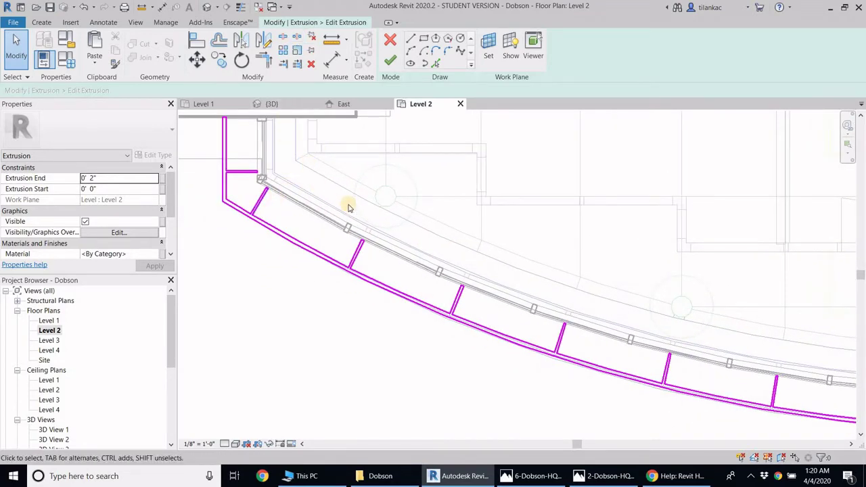
scroll(349, 208, down, 3)
middle_drag(408, 153, 316, 130)
scroll(402, 182, down, 1)
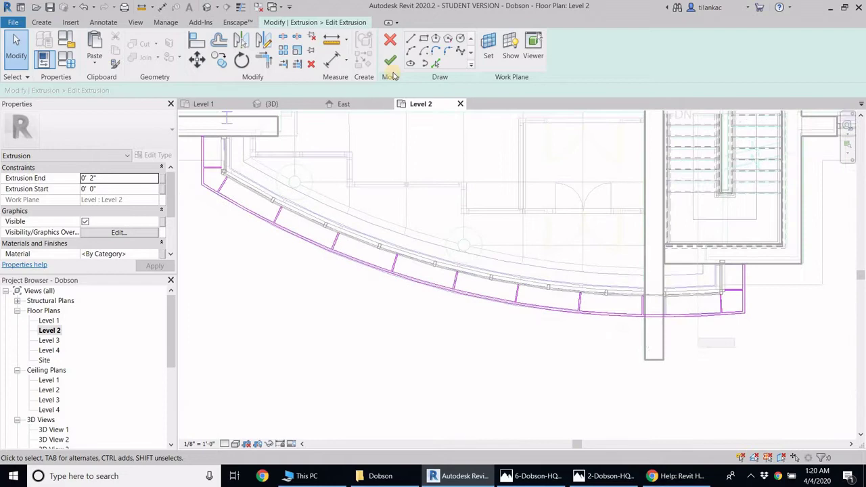
click(390, 60)
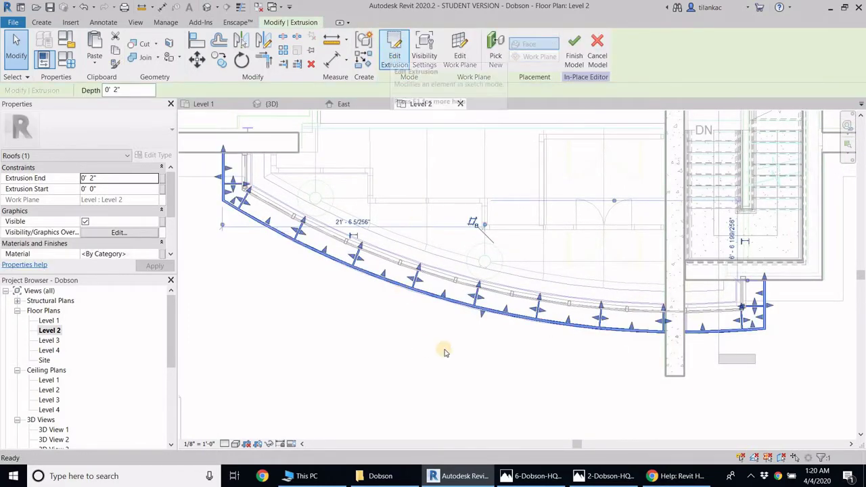
Finish the in-place shading device model and inspect it on the curved facade in the 3D view
click(418, 338)
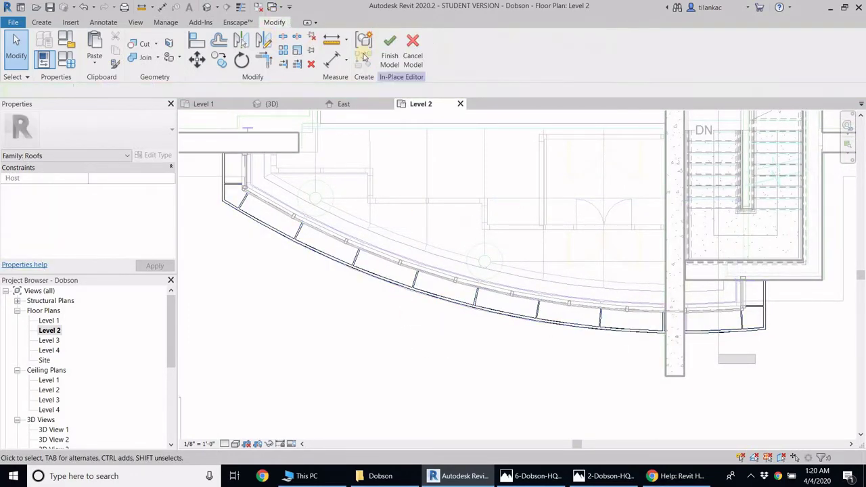
click(379, 63)
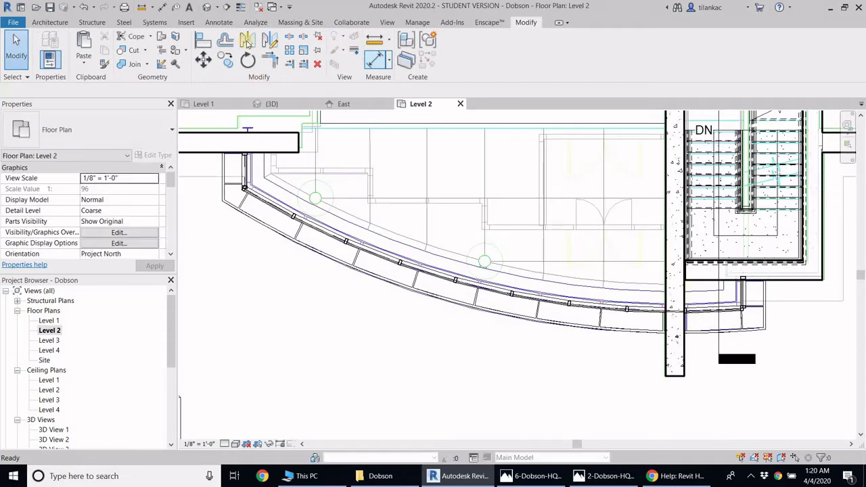
click(209, 8)
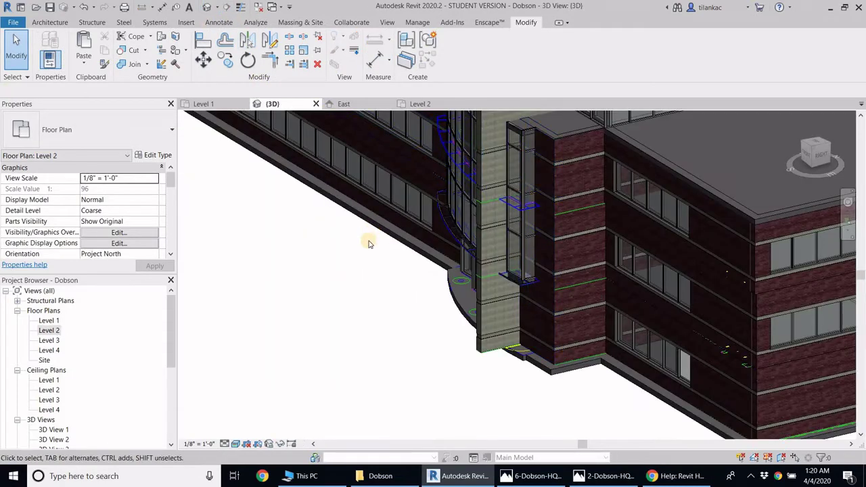
scroll(501, 211, up, 1)
click(504, 265)
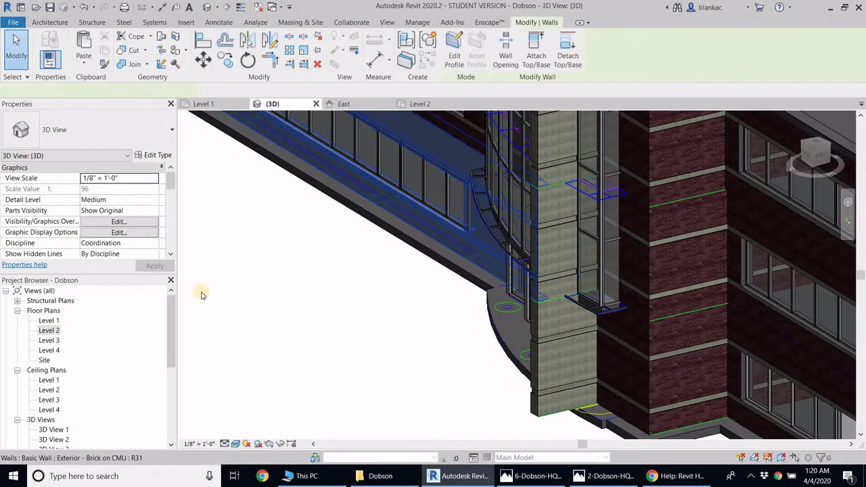
click(313, 326)
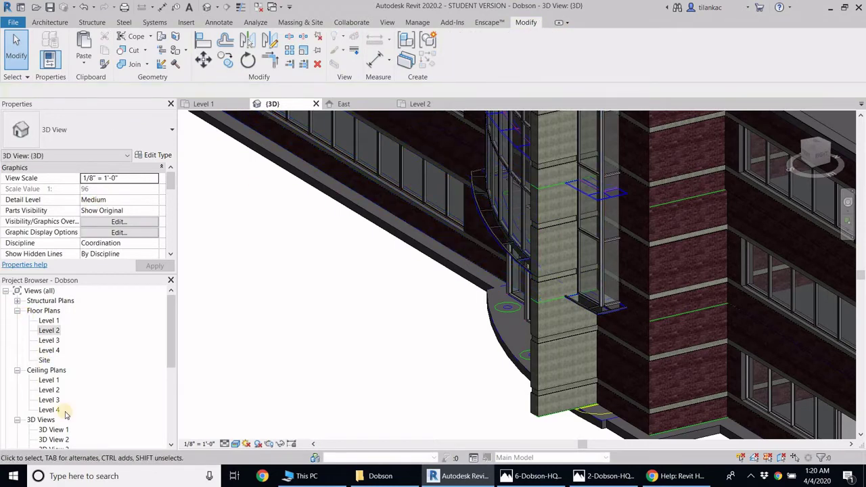
Open the South elevation and find the shade on the curved curtain wall at Level 2
drag(170, 353, 170, 393)
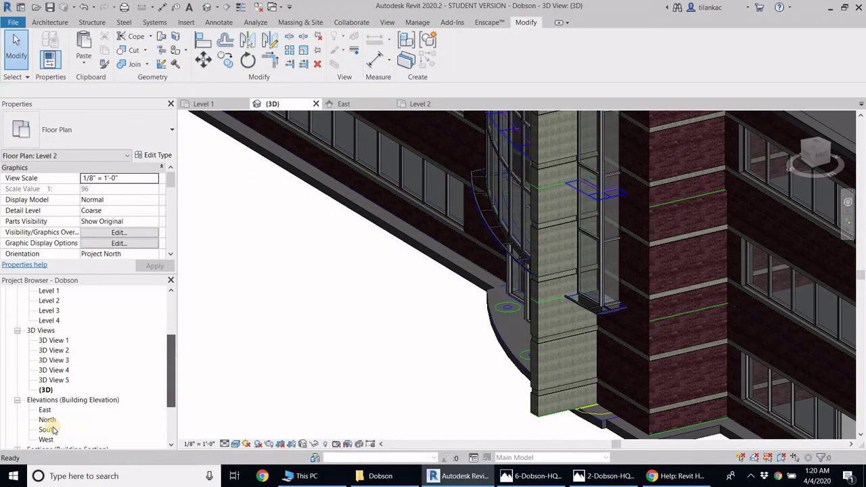
double_click(48, 429)
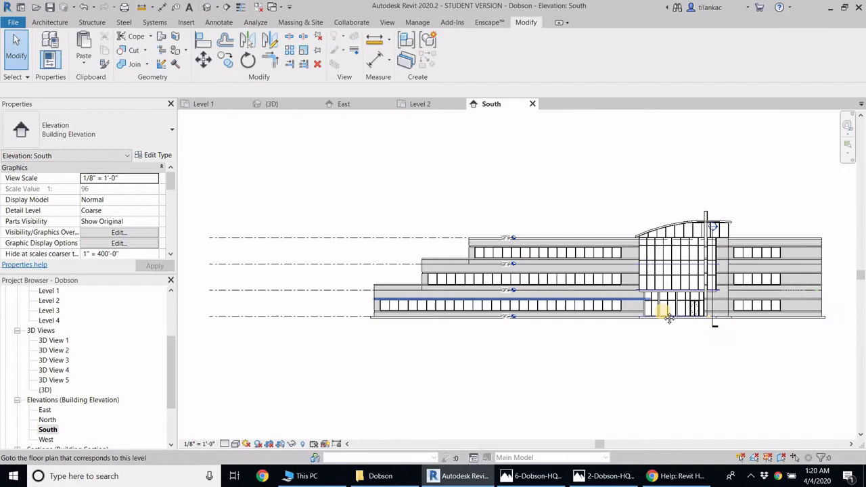
middle_drag(671, 288, 508, 264)
scroll(508, 286, up, 8)
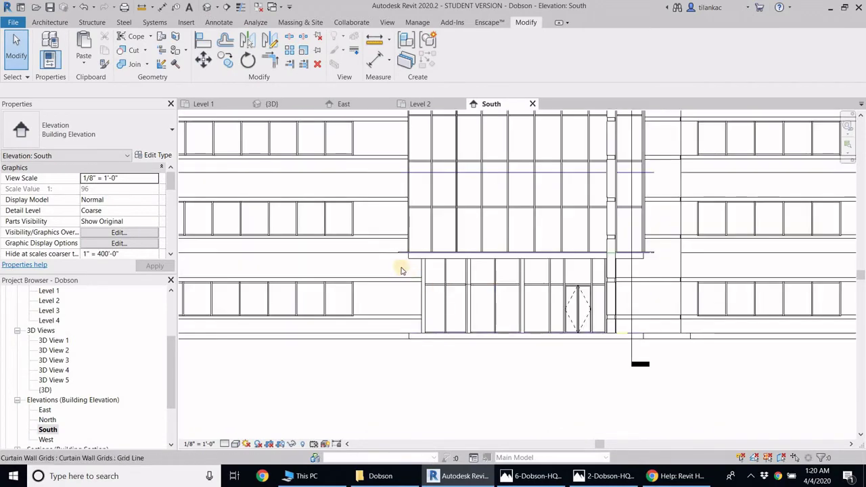
Copy the Level 2 shade and place the pasted copy about 1' 1" below the original, at the spandrel's lower edge
click(381, 238)
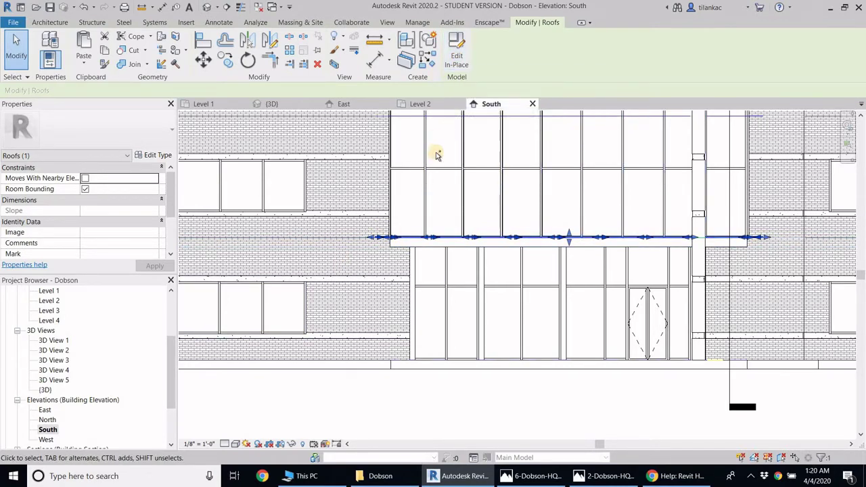
key(Escape)
drag(384, 245, 388, 238)
click(363, 276)
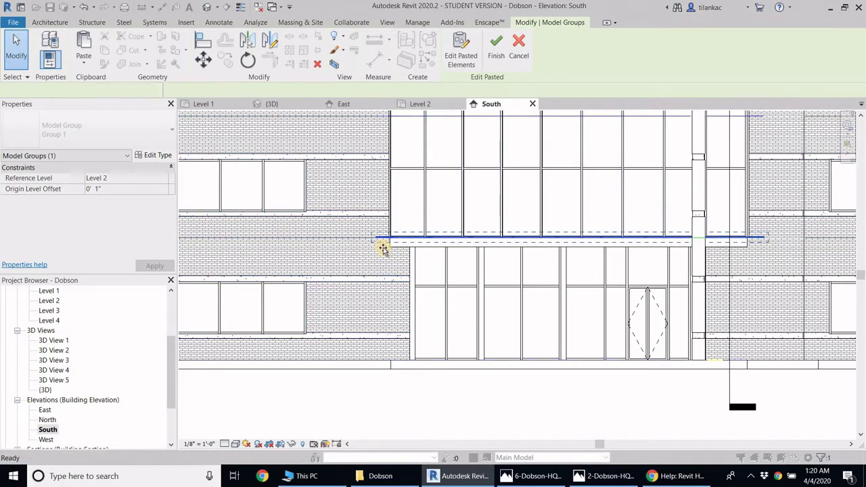
drag(381, 243, 383, 245)
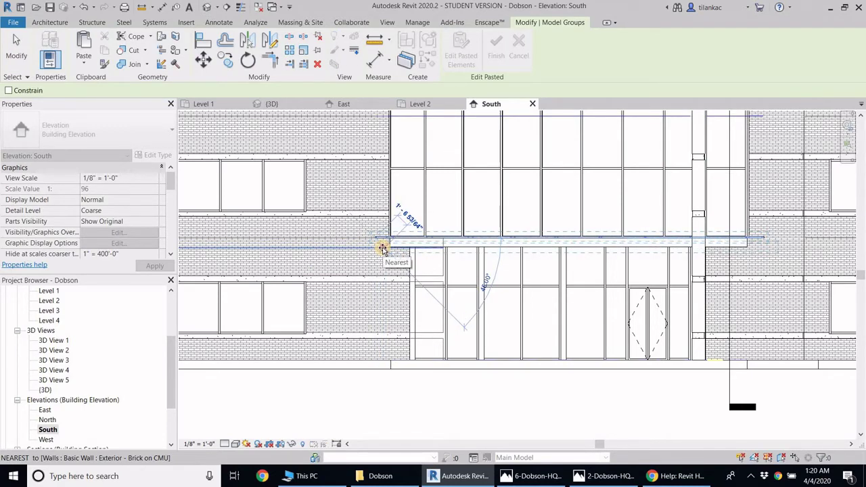
click(382, 246)
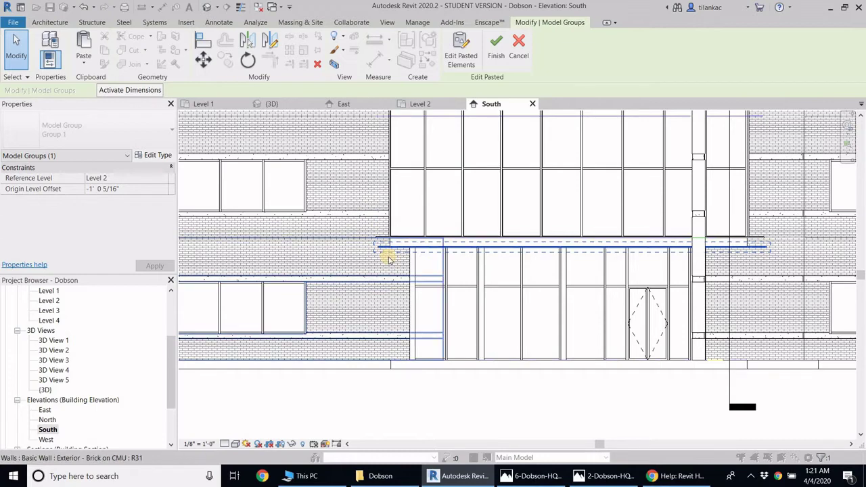
Open the Level 2 floor plan to compare the two stacked shades along the curved curtain wall
double_click(48, 300)
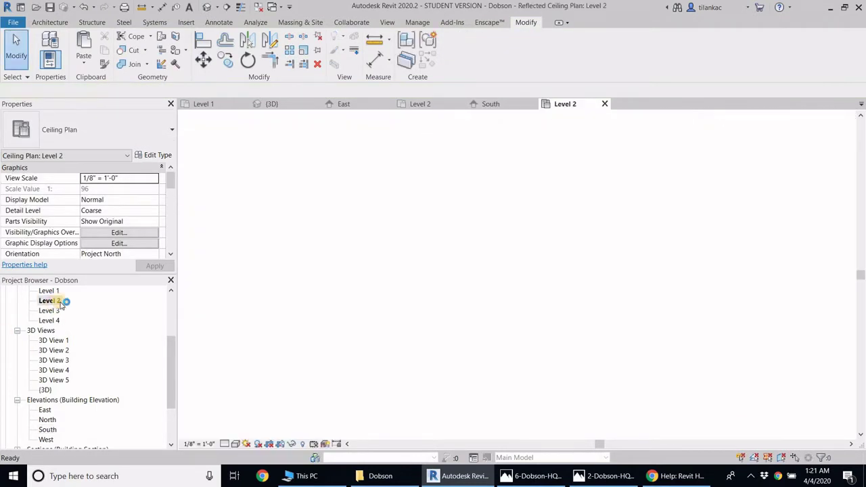
scroll(67, 318, up, 3)
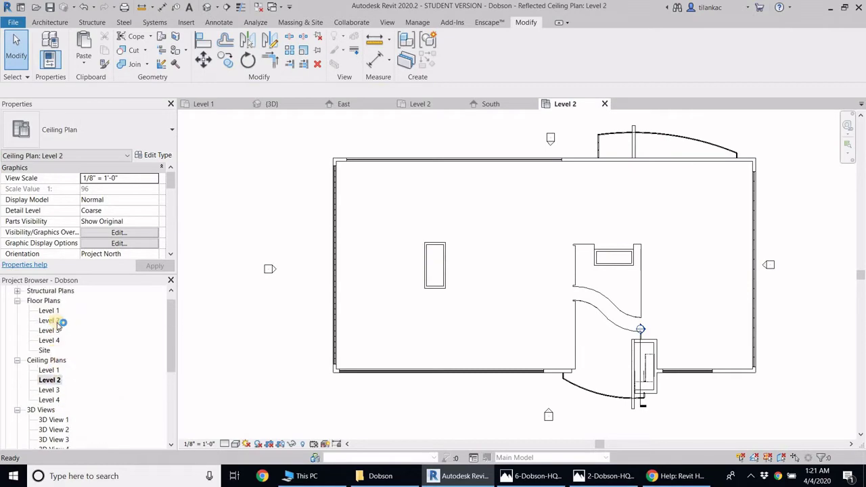
double_click(49, 330)
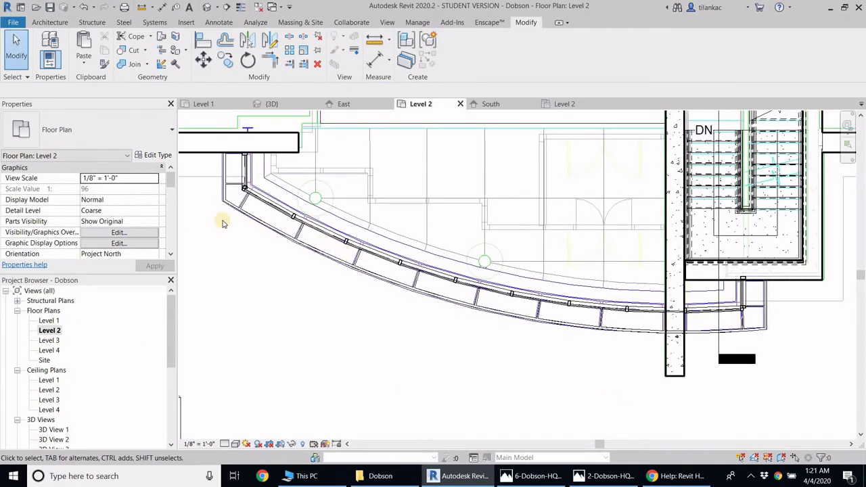
scroll(209, 198, up, 3)
scroll(260, 189, up, 3)
scroll(268, 205, down, 2)
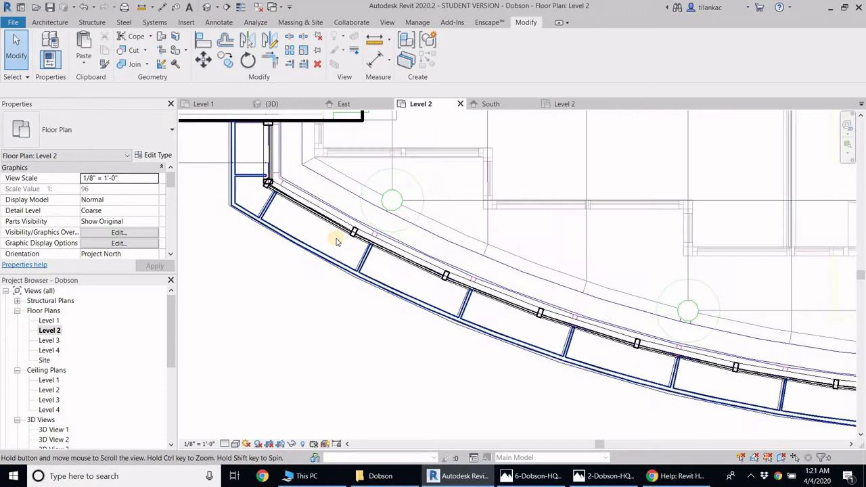
Nudge the upper shade slightly left to align it with its copy, check both ends, and clear the selection
scroll(336, 241, up, 2)
click(290, 246)
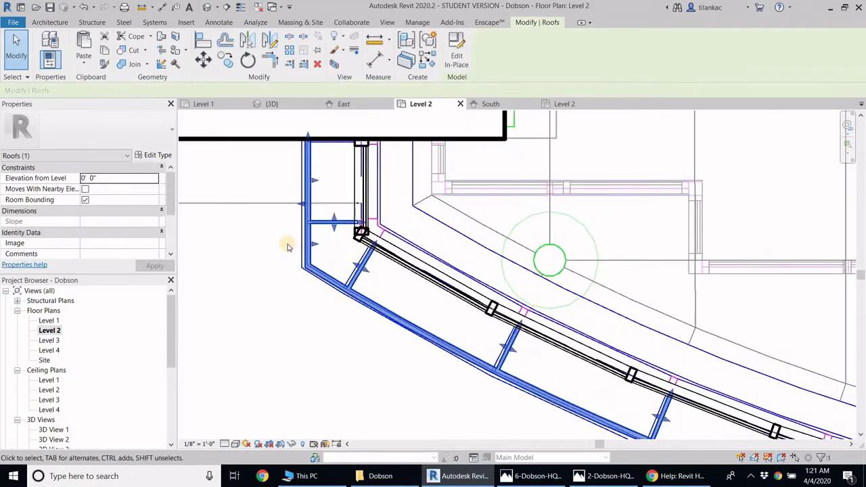
scroll(291, 255, down, 2)
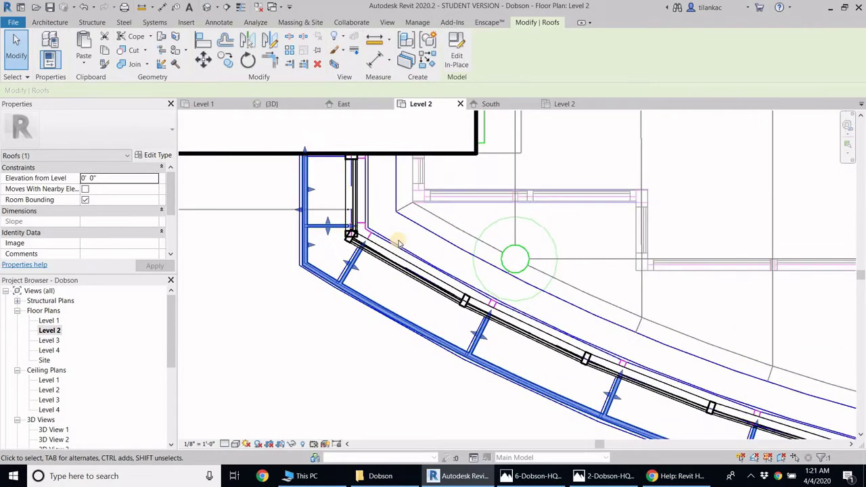
scroll(524, 246, down, 4)
middle_drag(703, 236, 204, 149)
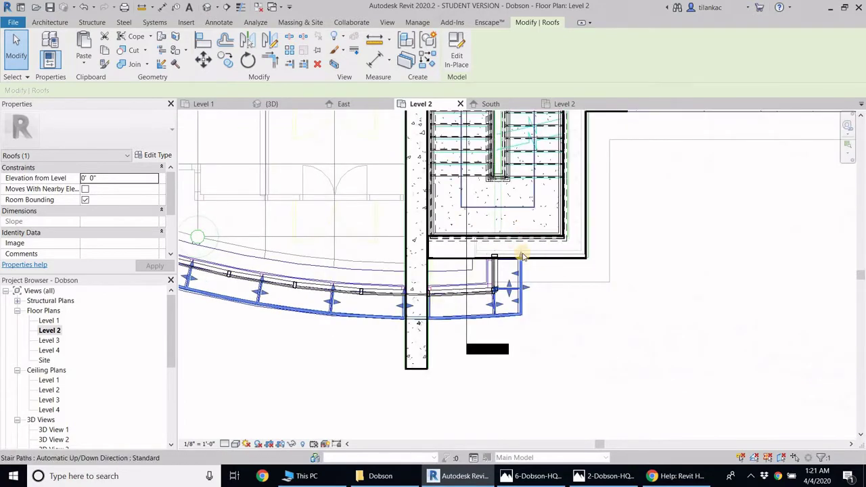
scroll(519, 245, up, 2)
scroll(546, 300, up, 1)
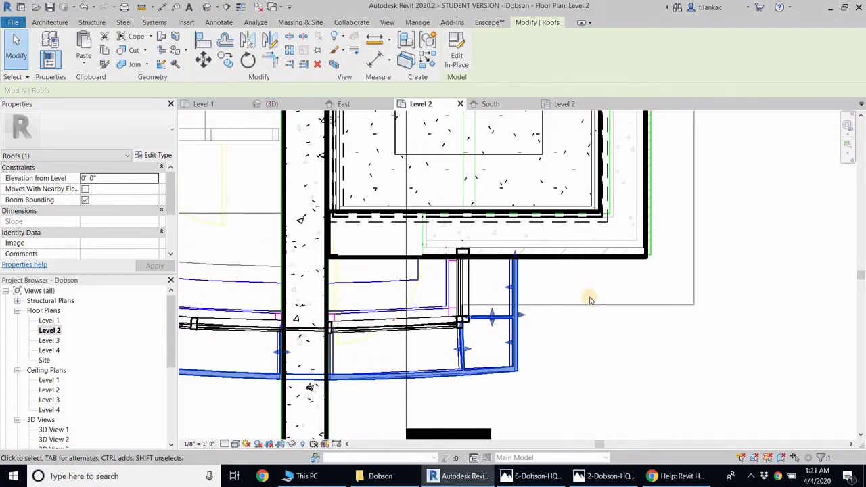
key(Left)
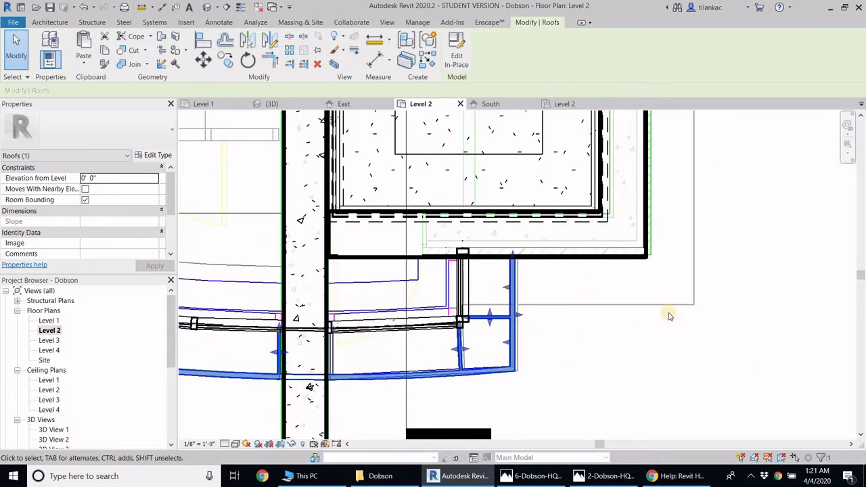
scroll(435, 270, down, 1)
middle_drag(436, 270, 819, 290)
middle_drag(474, 278, 494, 278)
scroll(426, 270, up, 1)
key(Escape)
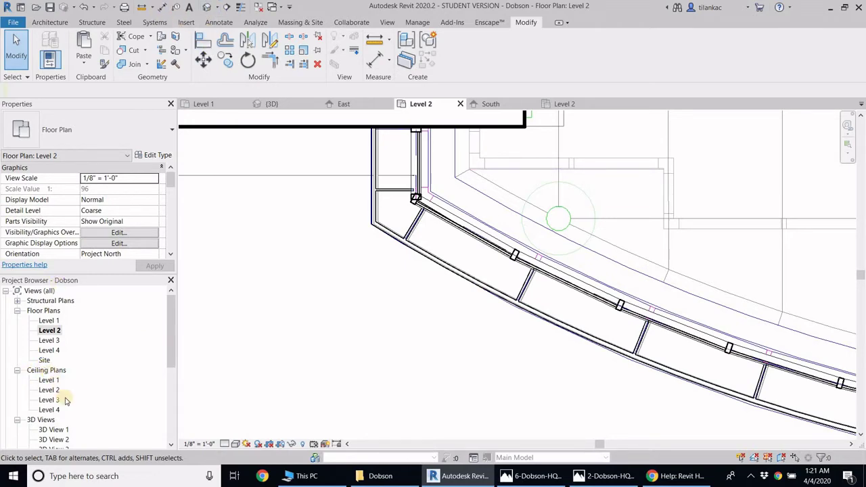
Return to the South elevation and bring up the ends of the two shades beside the brick wall
scroll(66, 401, down, 3)
double_click(47, 420)
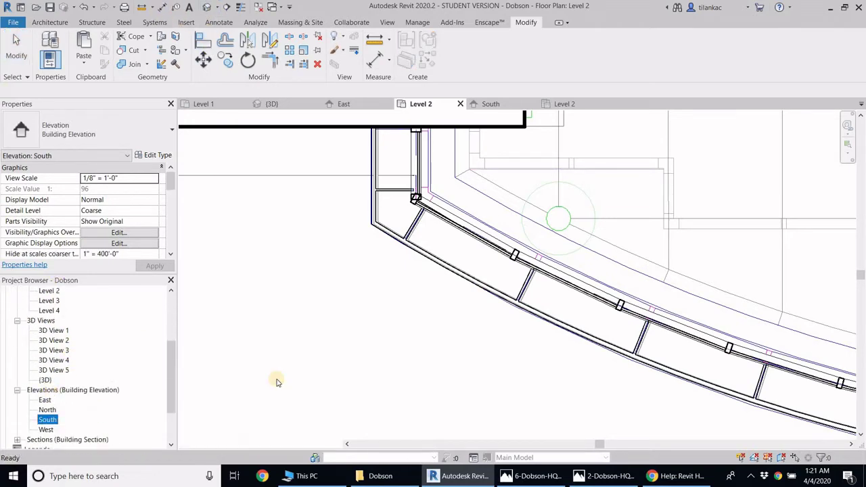
scroll(370, 254, up, 5)
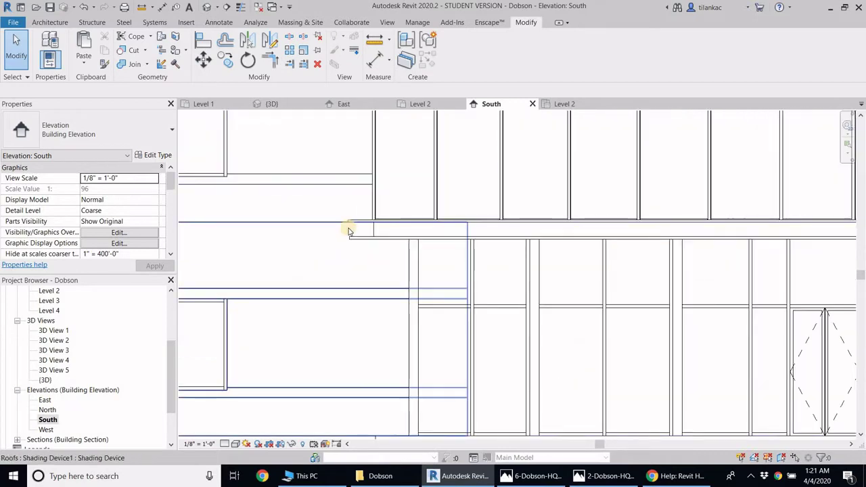
Try to copy the paired Level 2 shades about 16' up the curtain wall, checking the placement against the 2-Dobson-HQ.jpg photo
click(340, 211)
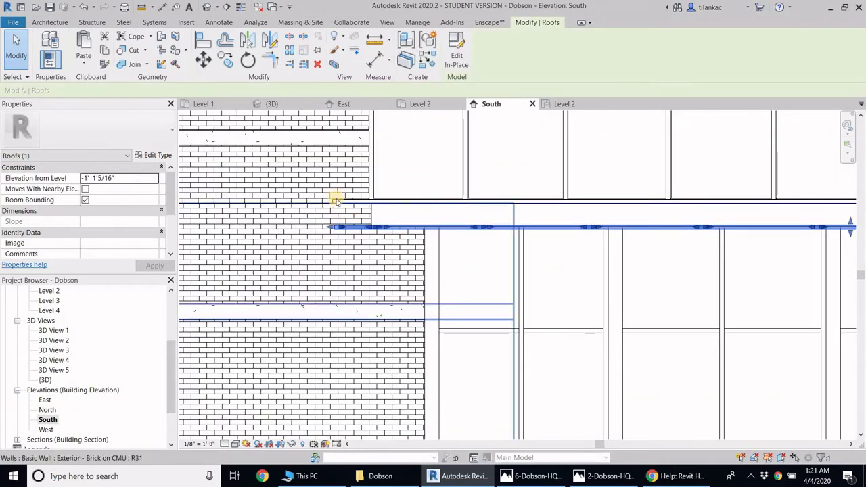
click(346, 223)
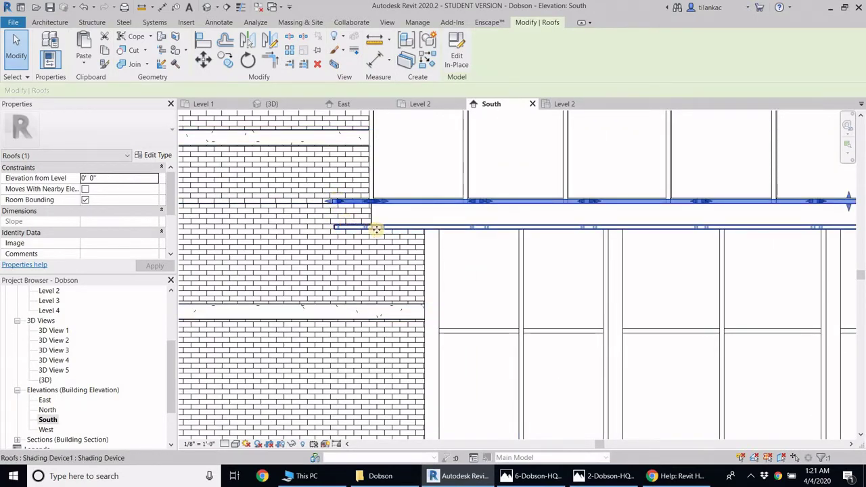
ctrl+click(376, 228)
scroll(394, 245, down, 5)
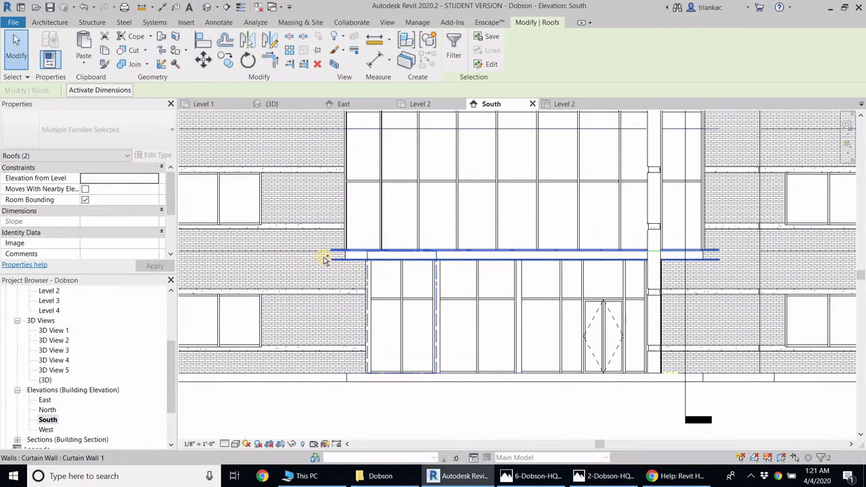
drag(331, 251, 338, 172)
scroll(337, 186, down, 1)
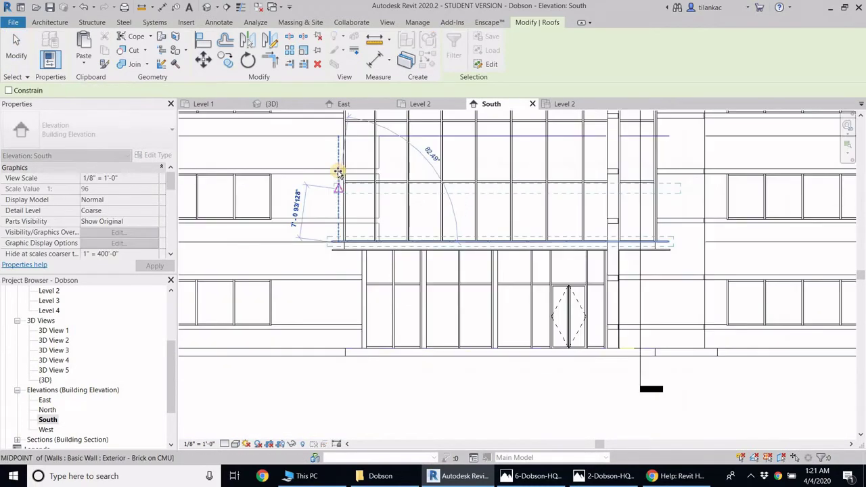
scroll(338, 173, up, 4)
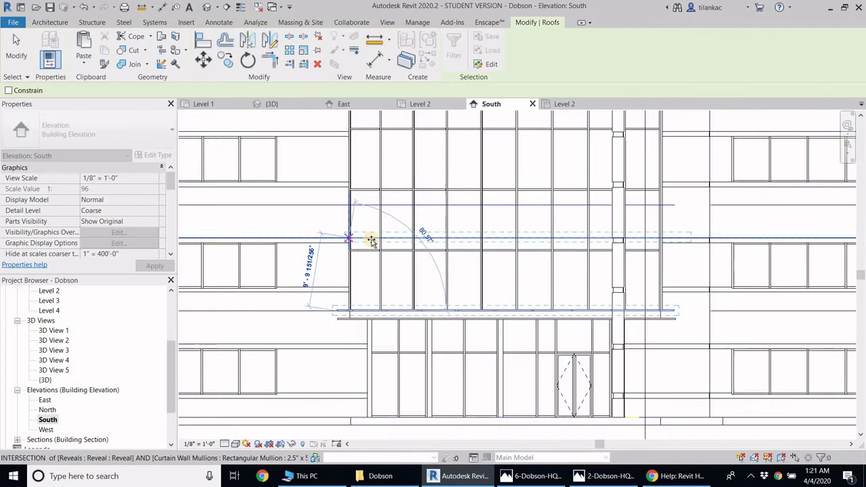
scroll(371, 242, down, 2)
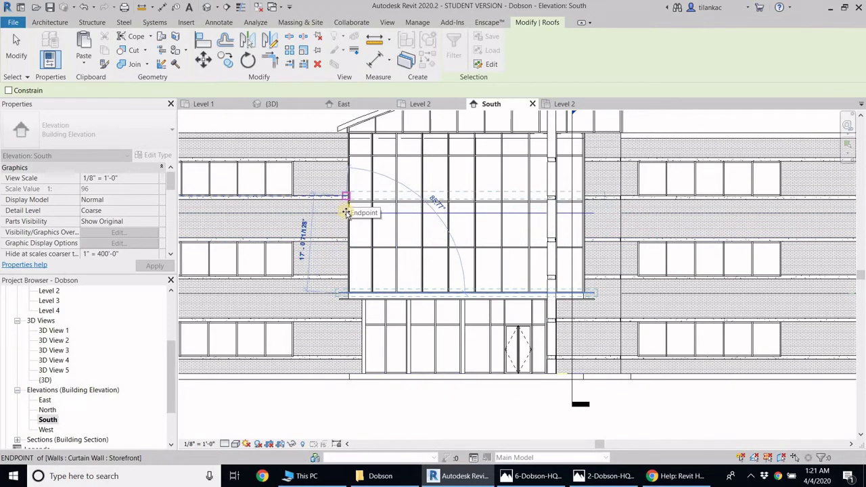
click(589, 479)
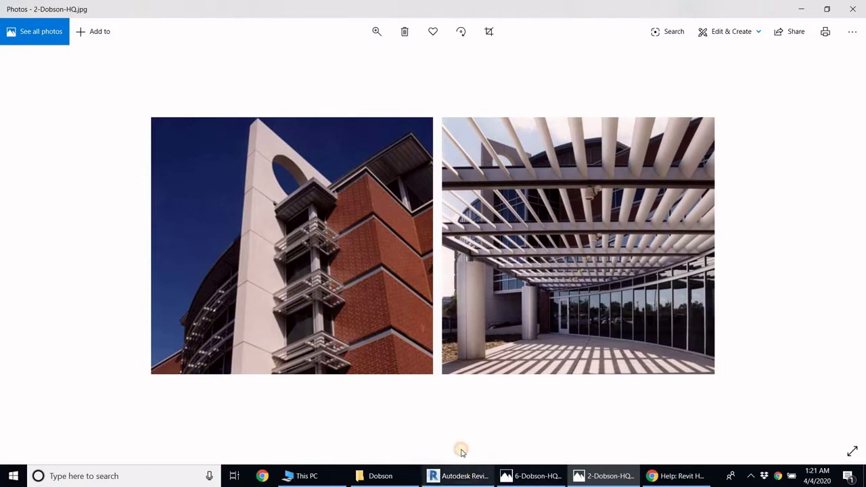
click(461, 475)
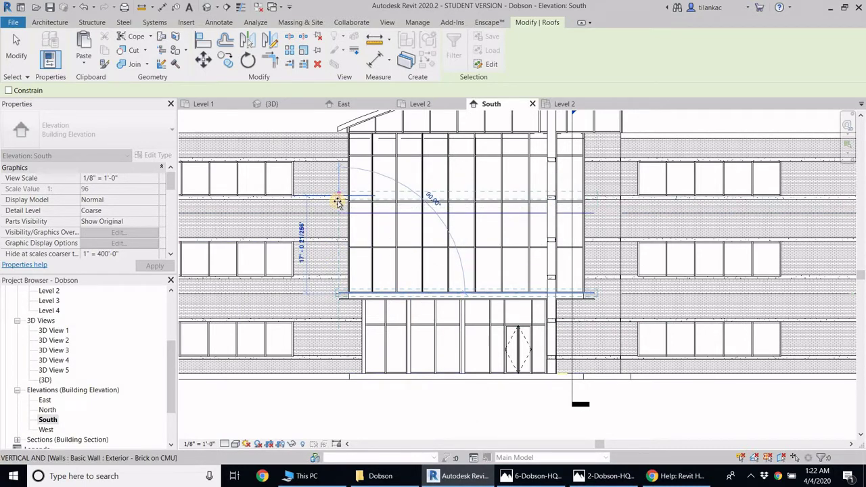
scroll(337, 203, up, 1)
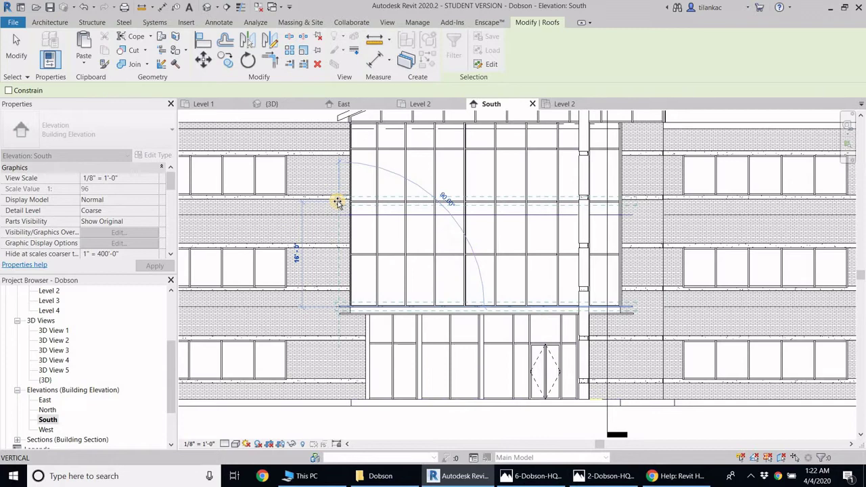
click(337, 203)
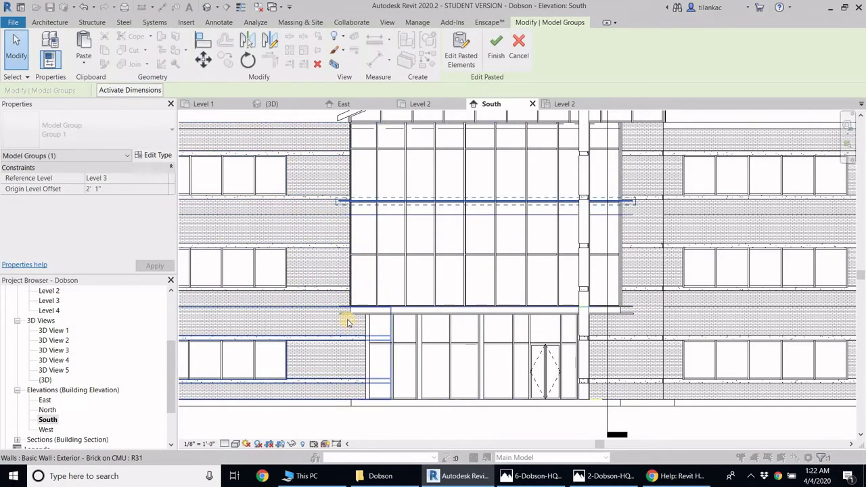
Recheck the 2-Dobson-HQ.jpg reference photo and discard the copy just pasted near Level 3
click(598, 477)
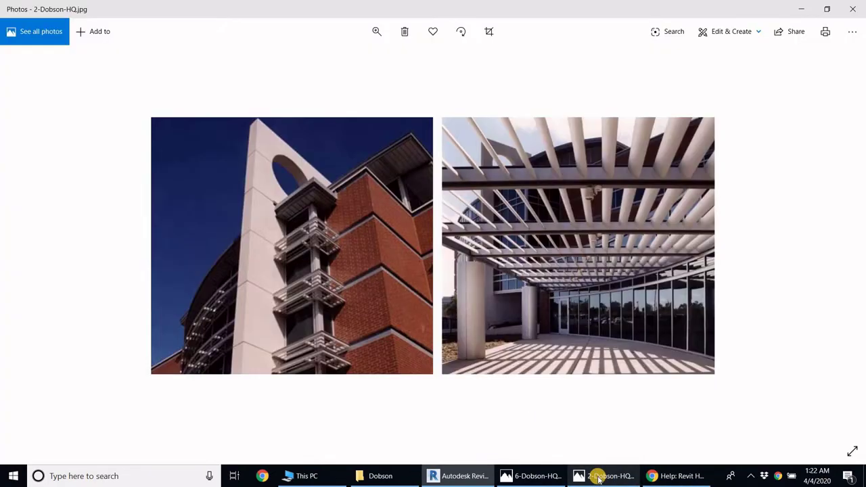
click(486, 477)
click(378, 295)
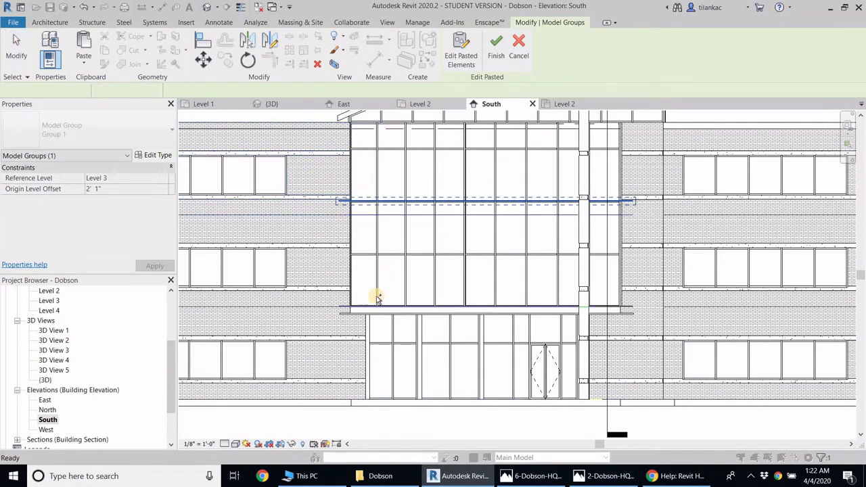
scroll(369, 297, up, 2)
middle_drag(369, 297, 369, 240)
Copy both Level 2 shades together and place the copy about 11' higher, at the concrete band below Level 3
click(340, 258)
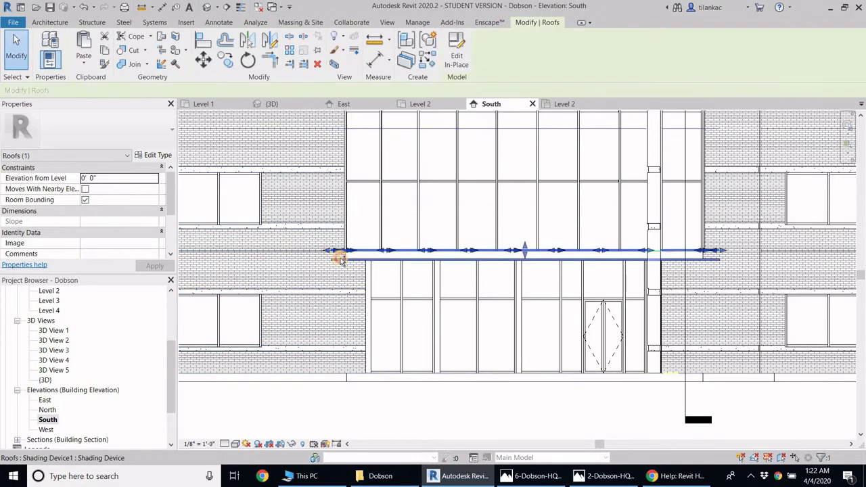
ctrl+click(357, 263)
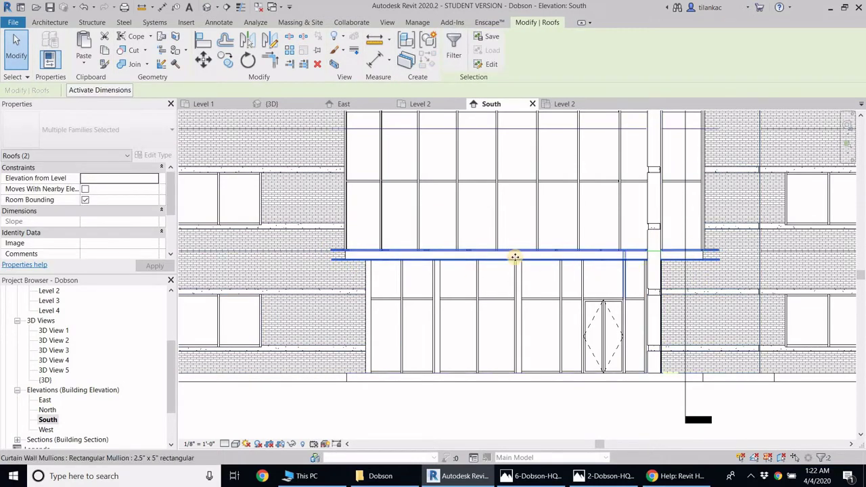
drag(332, 258, 338, 170)
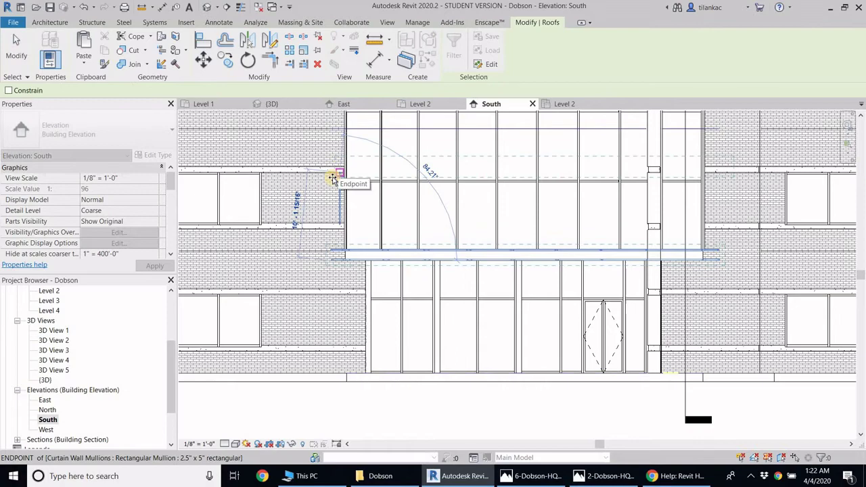
scroll(333, 203, up, 2)
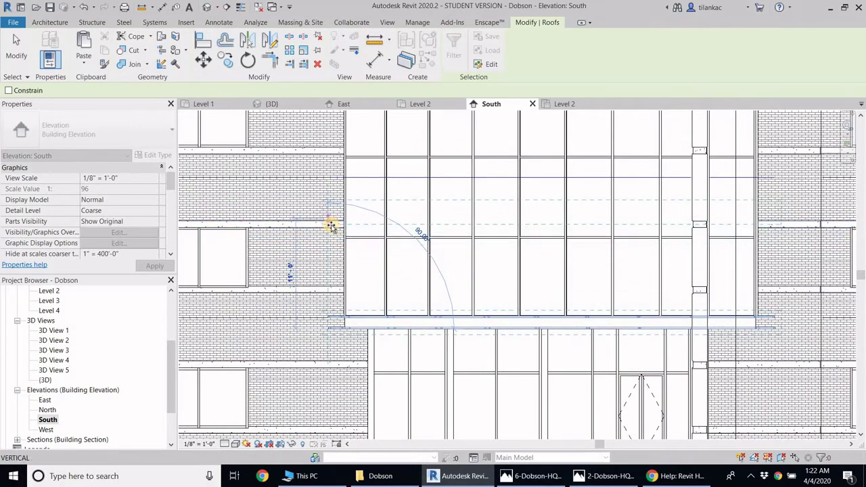
click(328, 228)
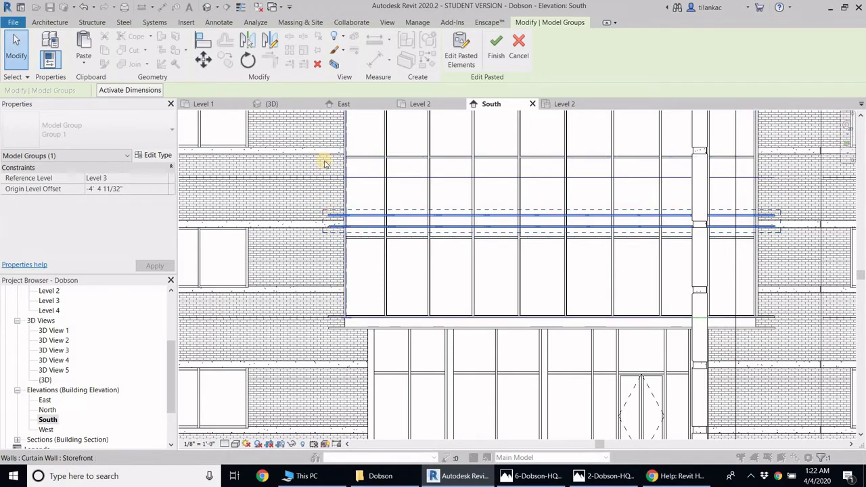
Paste the shade pair again at the next concrete band up and nudge it down to a 2' 3 11/32" offset from Level 3
key(ctrl+v)
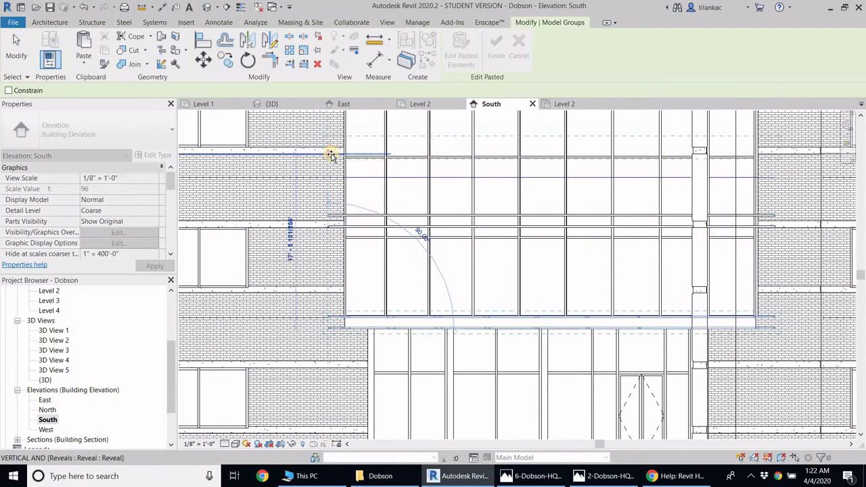
click(326, 158)
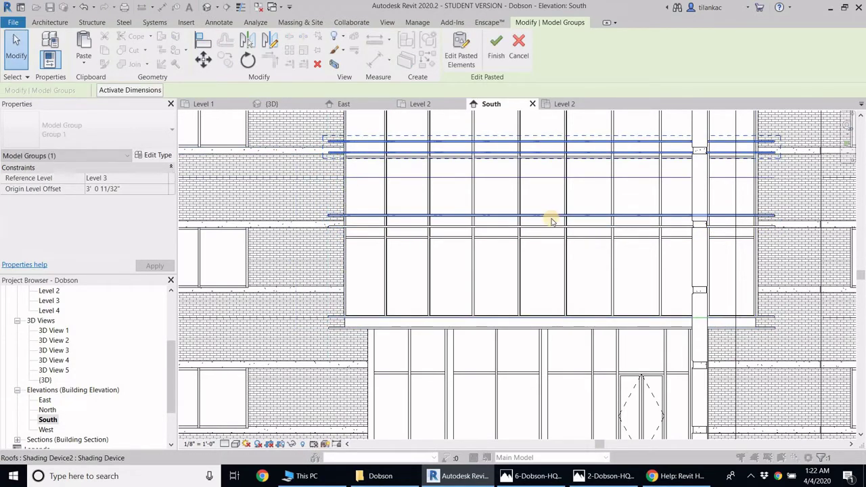
key(Down)
key(Down)
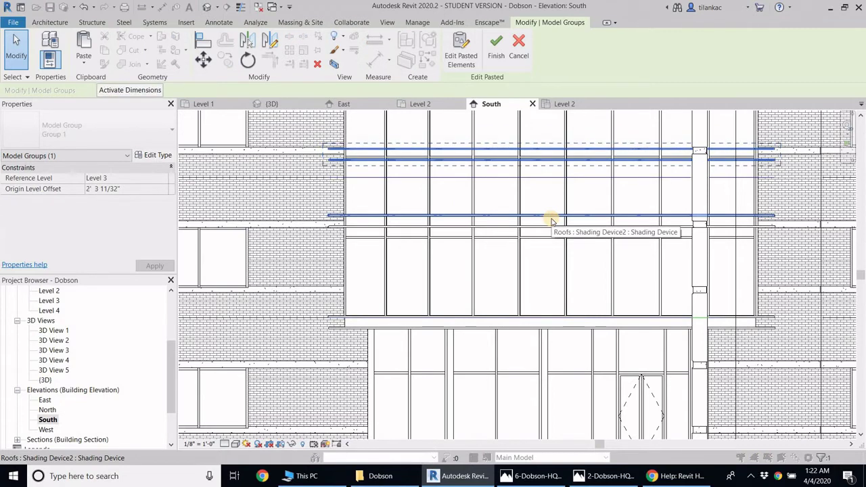
Select the original two Level 2 shades and nudge them up to the concrete band just above the spandrel
click(336, 328)
click(336, 327)
ctrl+click(357, 320)
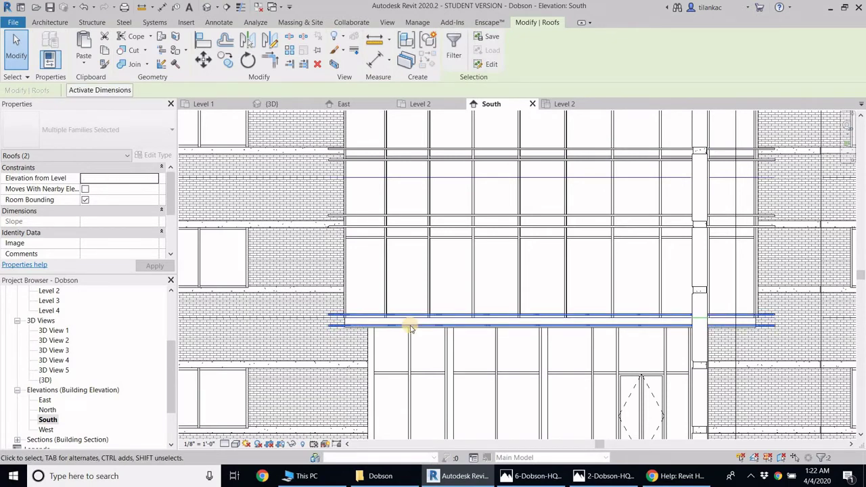
key(Up)
key(Up)
key(Up)
key(Up)
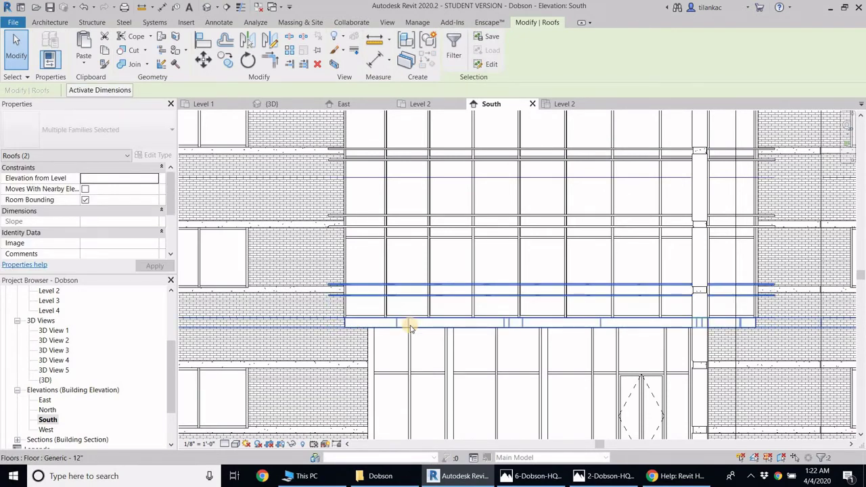
Nudge the middle shade pair, and the pair above it, slightly down to line up with the concrete bands, checking their ends
click(362, 221)
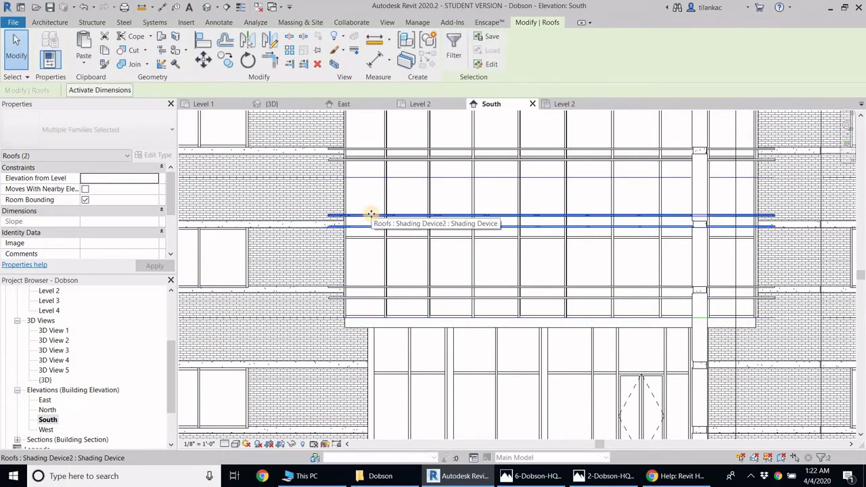
ctrl+click(371, 216)
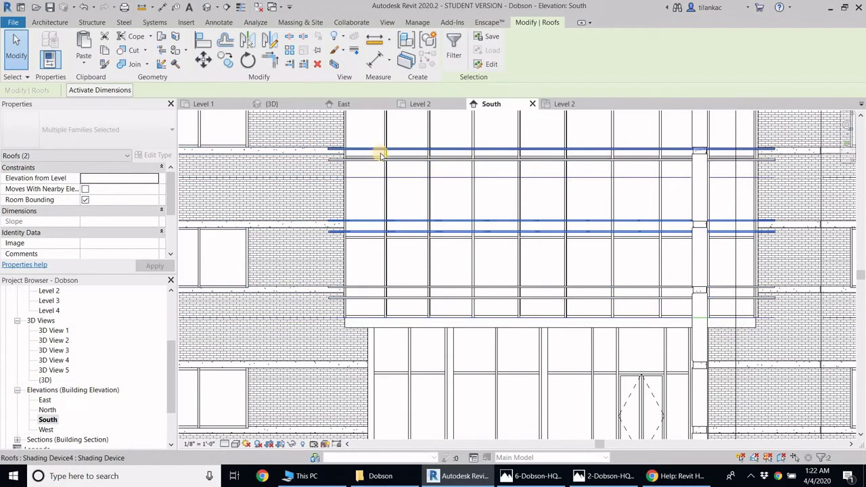
click(372, 160)
ctrl+click(502, 177)
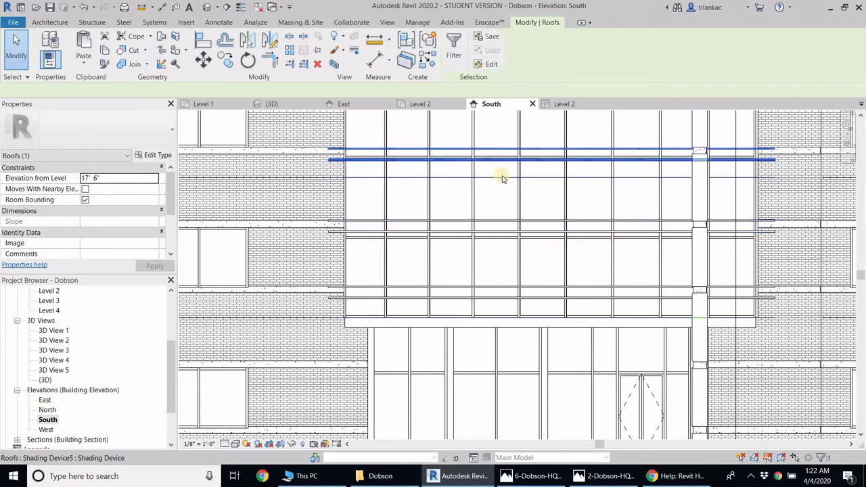
key(Down)
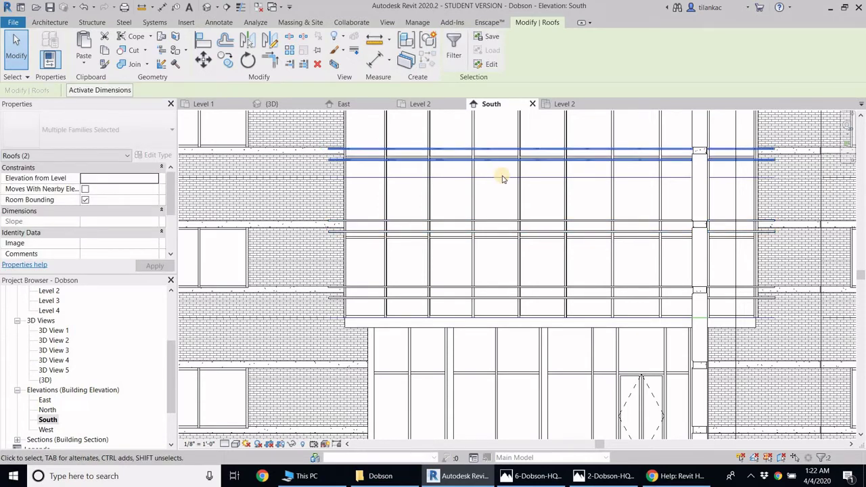
scroll(338, 169, up, 4)
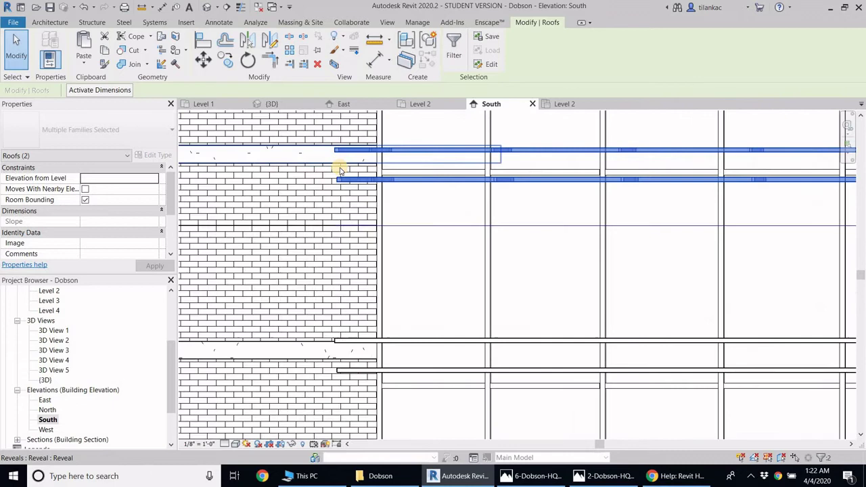
scroll(518, 226, down, 5)
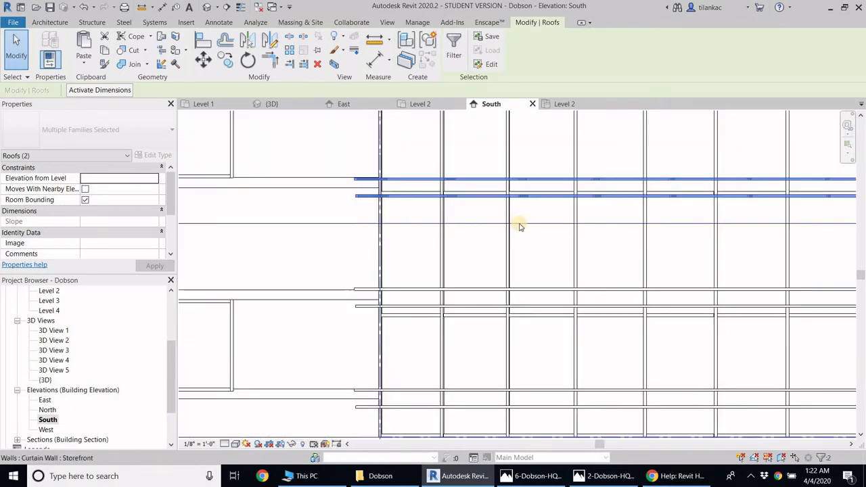
Paste another copy of the shade pair at the concrete band below Level 4
scroll(372, 187, up, 5)
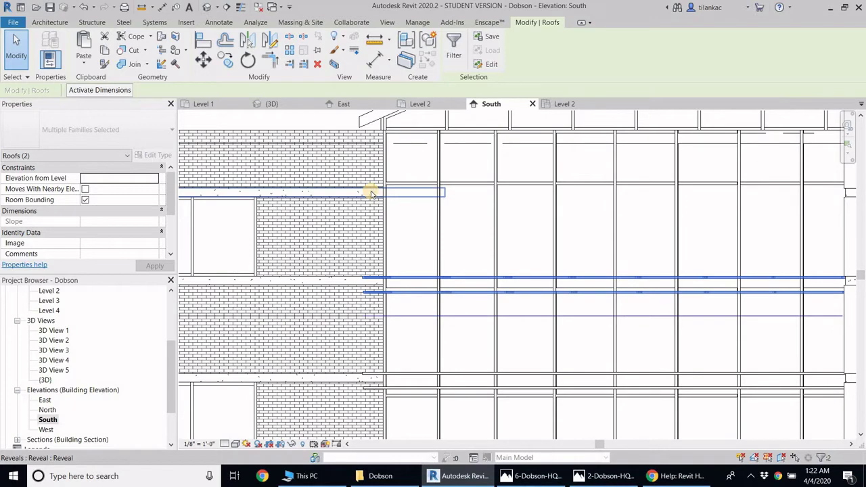
key(m)
key(v)
click(371, 188)
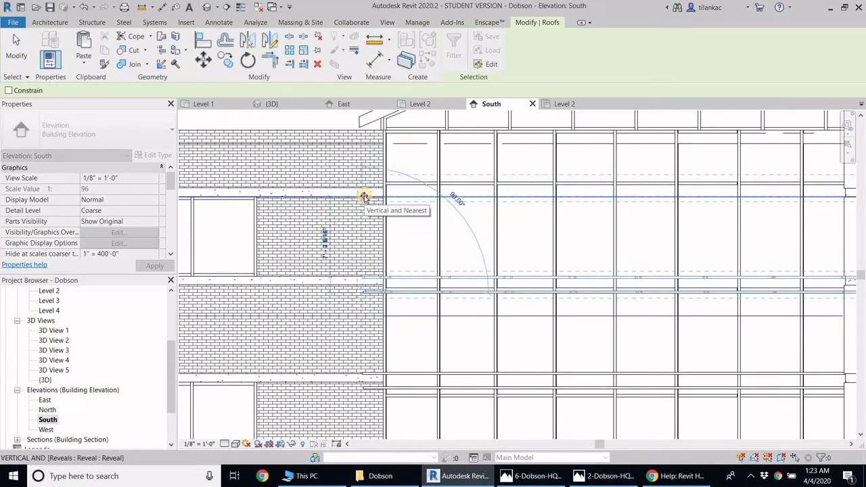
click(371, 202)
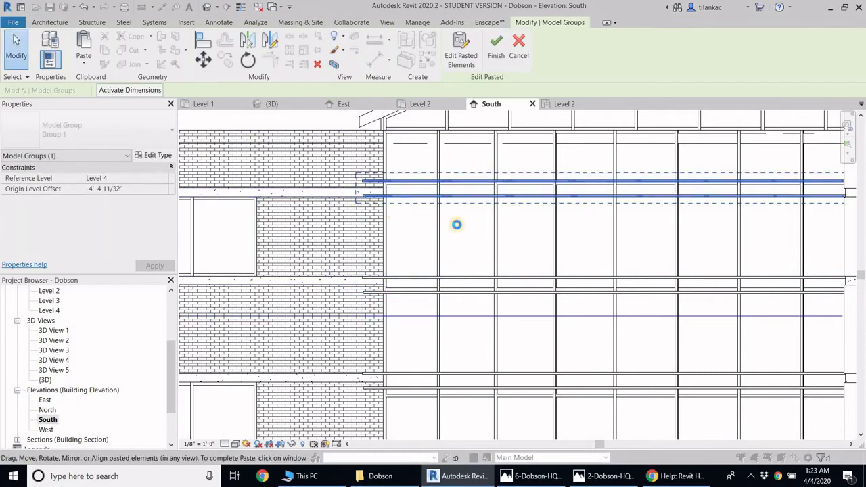
Nudge the pasted shade pair down to a -4' 10 11/32" offset from Level 4 and finish the paste
key(Down)
key(Down)
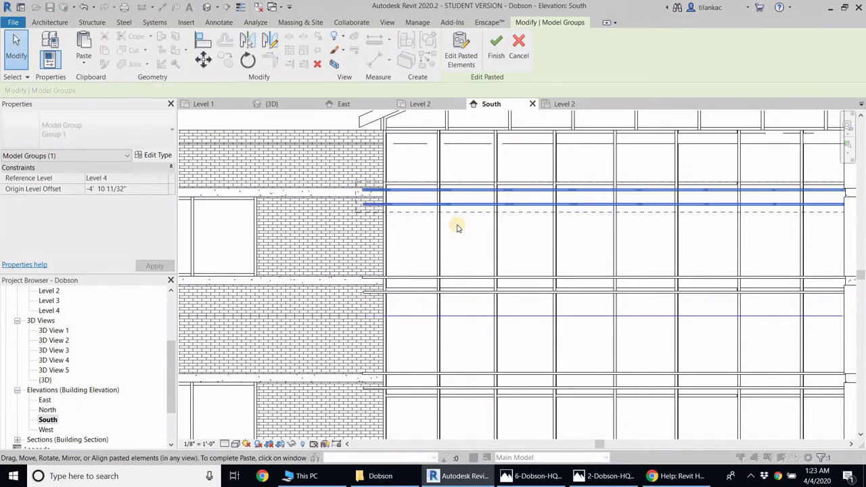
key(Up)
scroll(500, 254, down, 2)
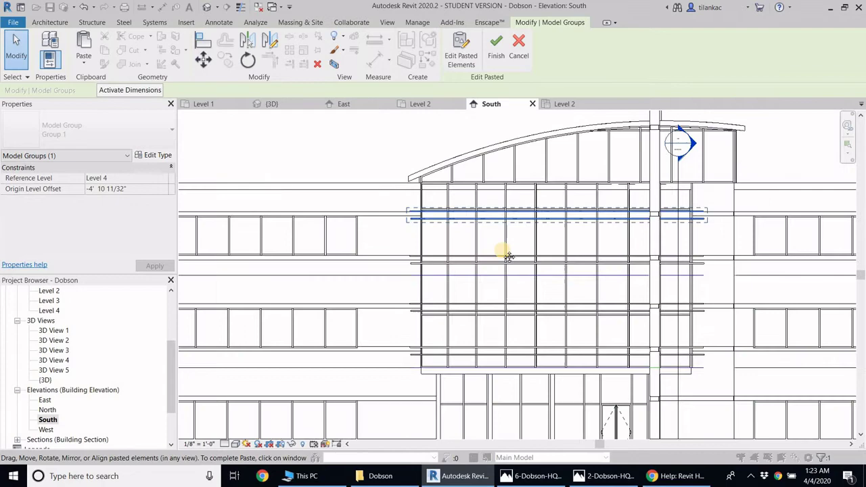
middle_drag(507, 253, 418, 174)
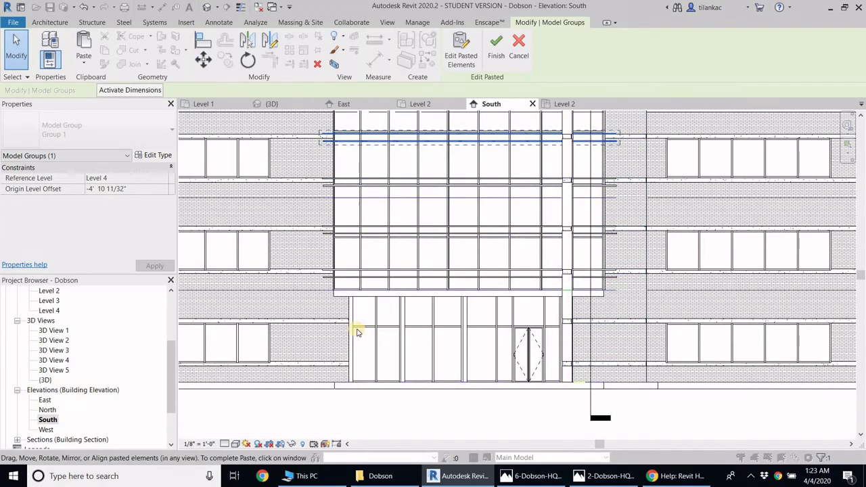
scroll(410, 335, down, 1)
middle_drag(410, 334, 407, 371)
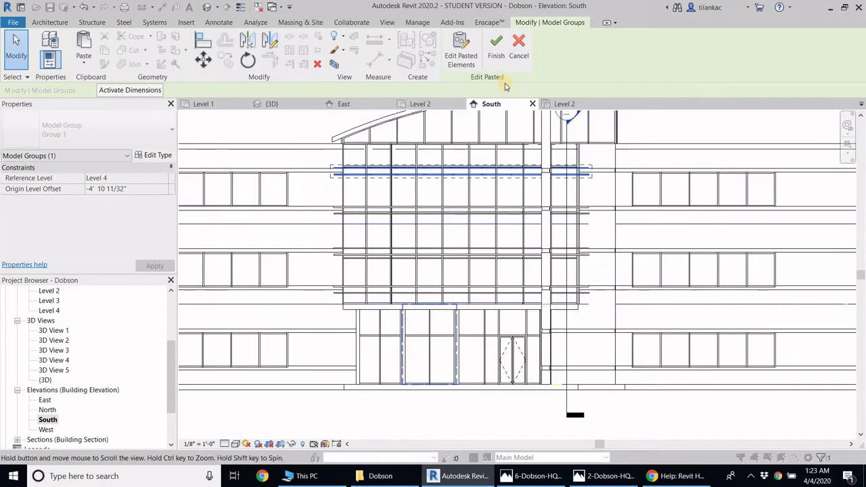
click(493, 49)
click(493, 51)
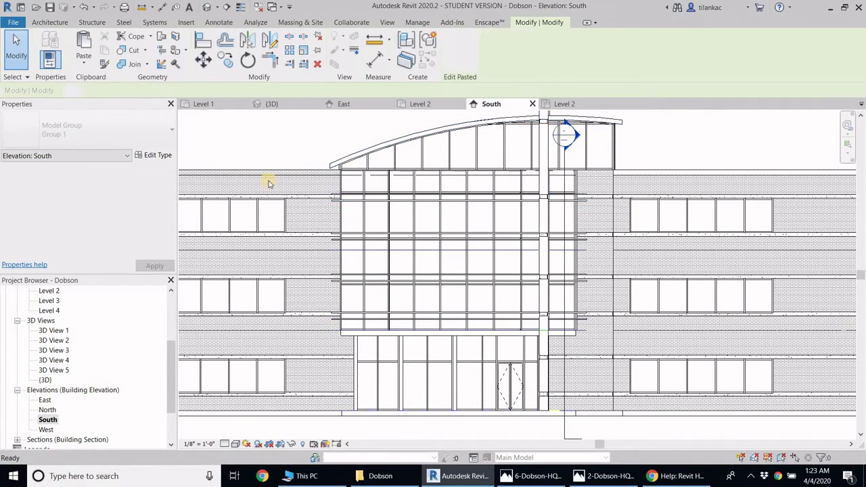
Examine the stacked shade pairs around the curved curtain wall and the stone fin in the 3D view
click(206, 7)
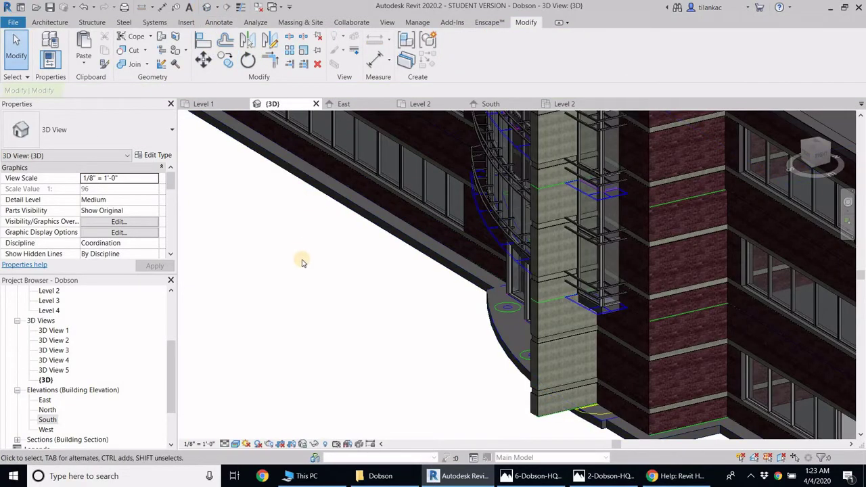
scroll(399, 290, down, 2)
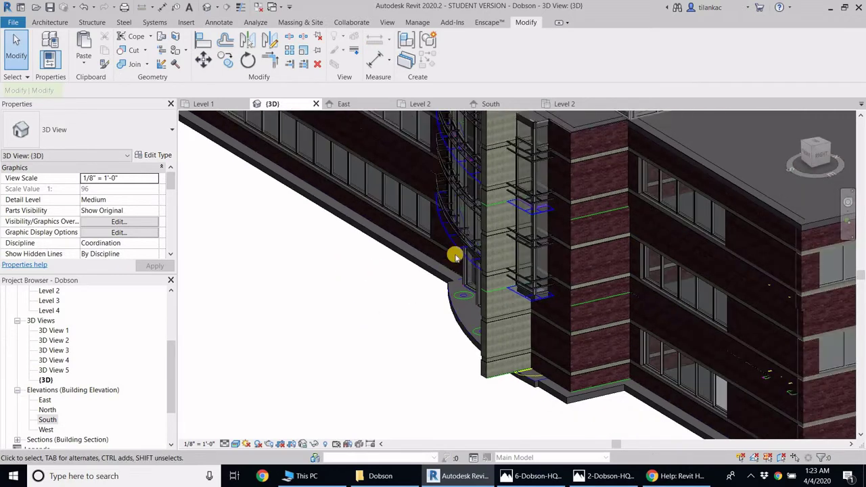
scroll(476, 164, up, 2)
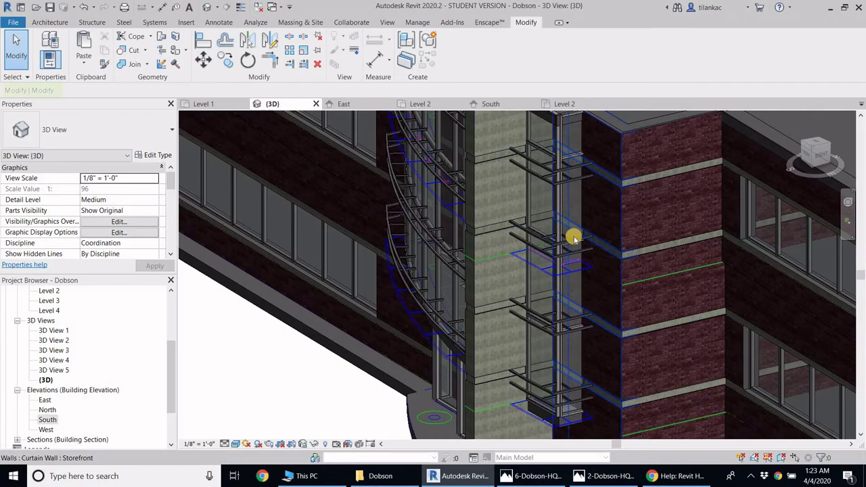
shift+middle_drag(535, 242, 520, 280)
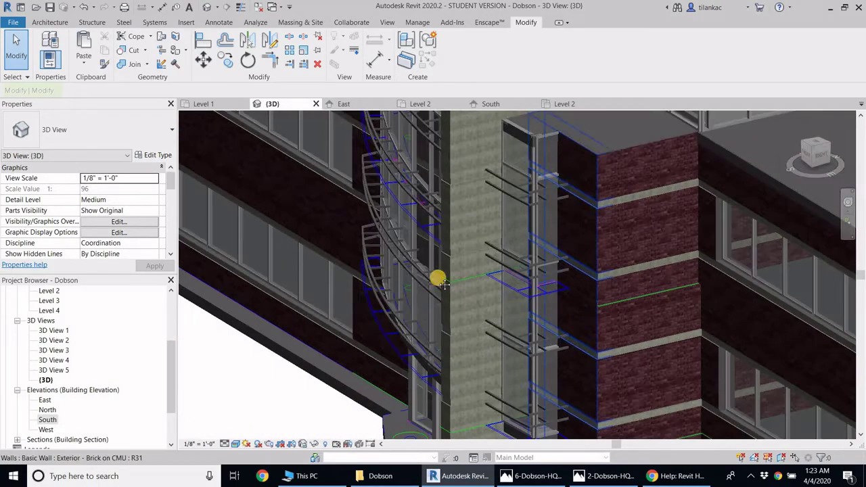
shift+middle_drag(441, 283, 386, 284)
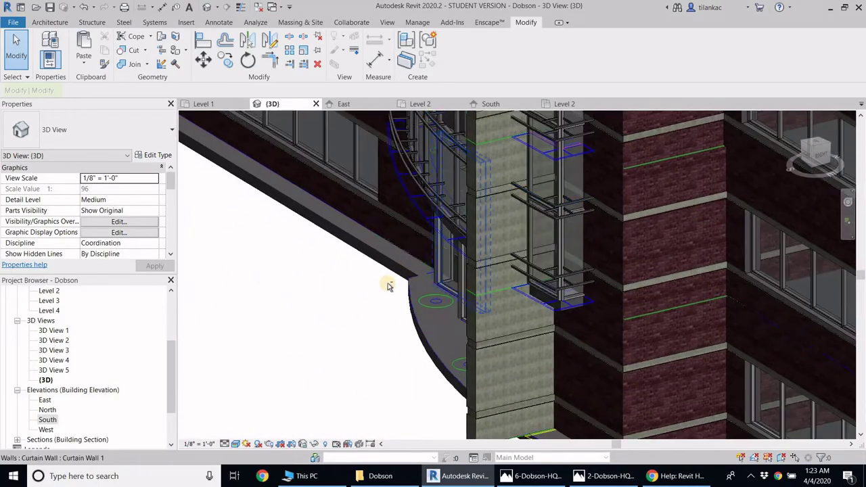
shift+middle_drag(402, 240, 439, 280)
shift+middle_drag(415, 239, 368, 213)
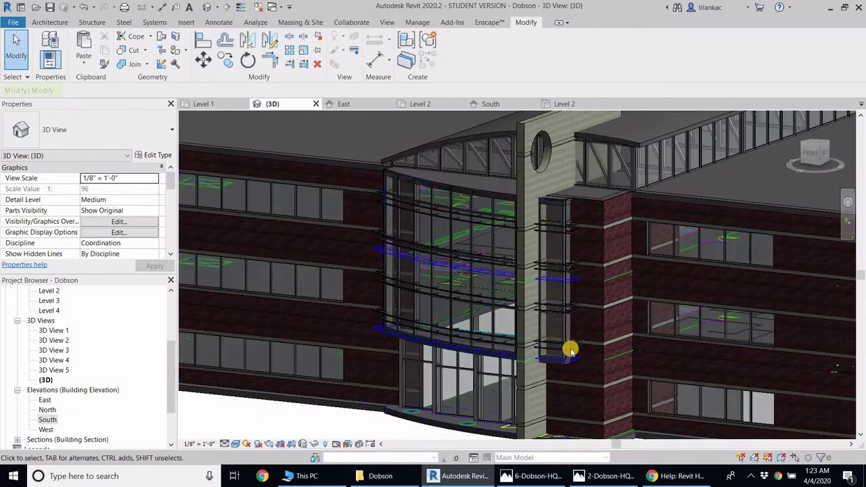
Compare the modelled shades beside the stone fin with the reference photo 2-Dobson-HQ.jpg
key(alt+Tab)
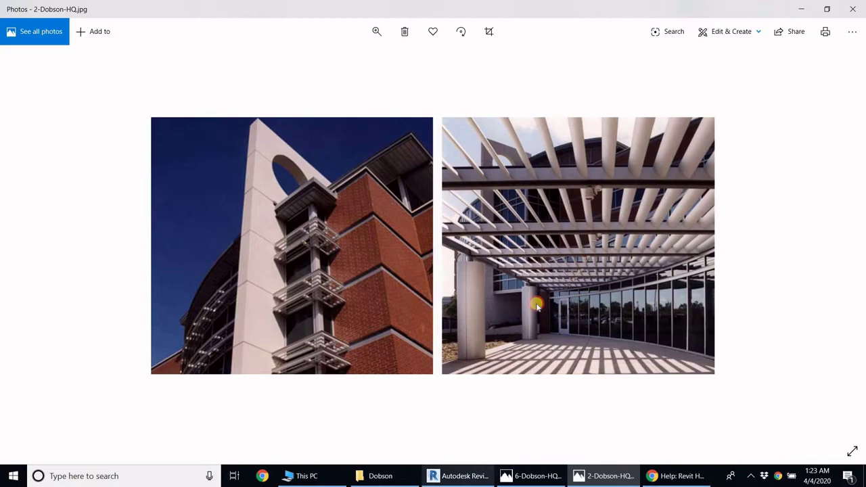
click(460, 476)
shift+middle_drag(401, 369, 514, 291)
scroll(523, 232, up, 3)
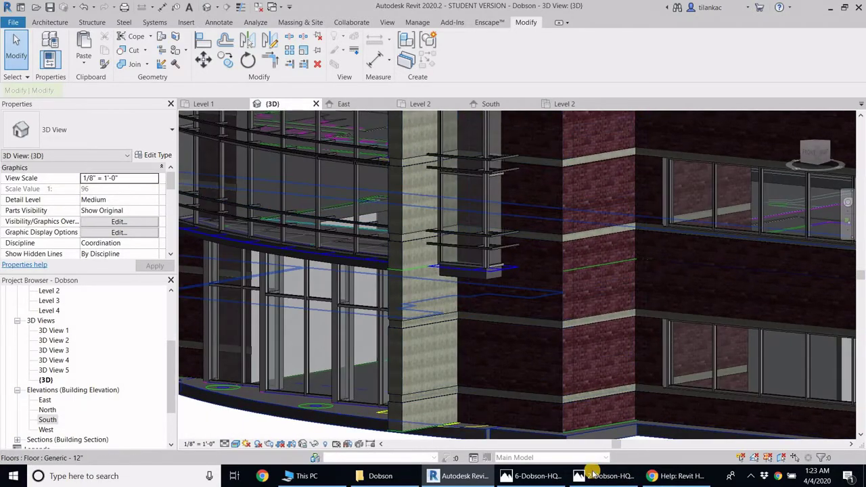
click(626, 476)
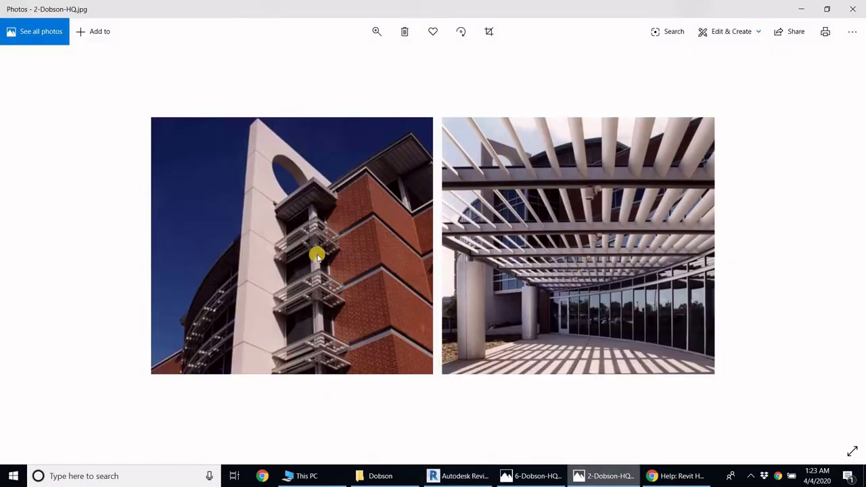
click(466, 476)
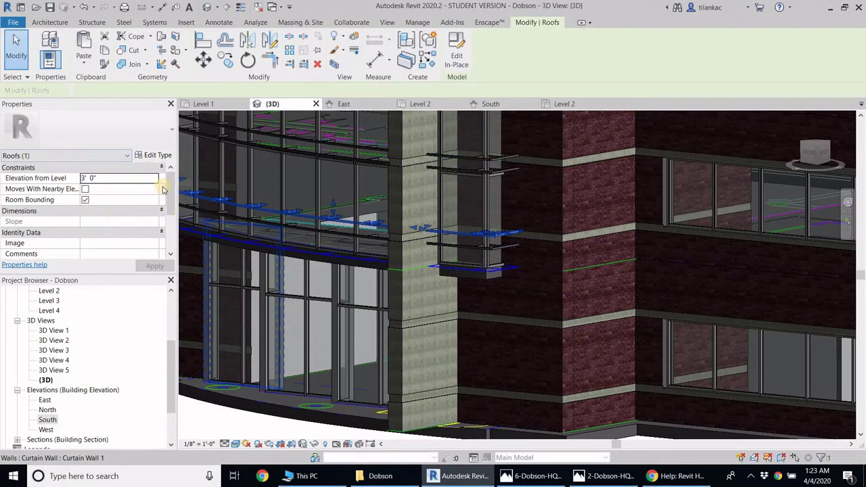
Look through the instance and type properties of the lowest pair's upper shade for a material setting
drag(170, 199, 155, 160)
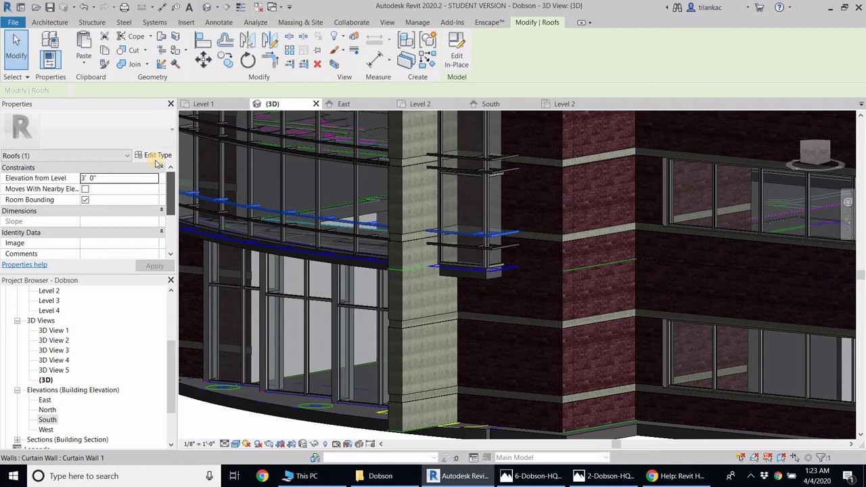
click(155, 157)
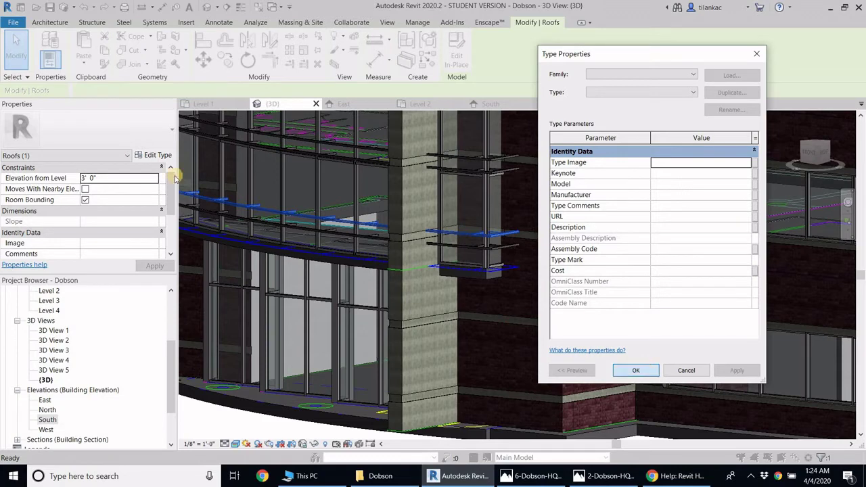
key(Escape)
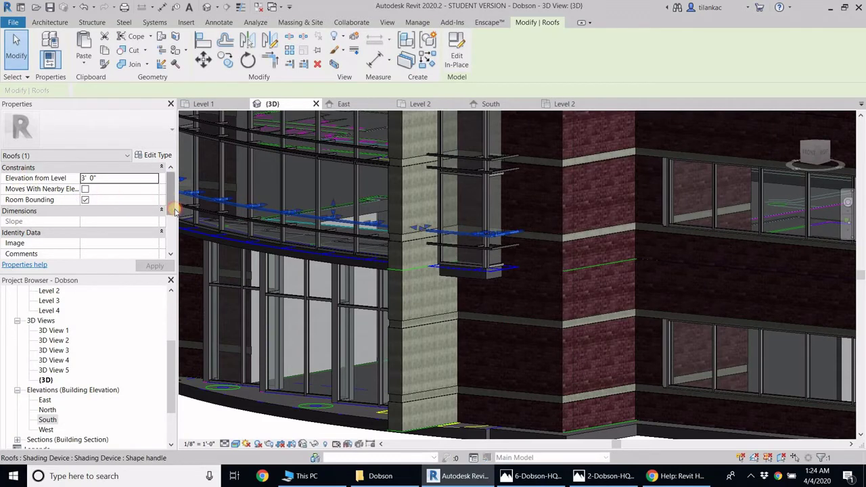
drag(175, 211, 169, 157)
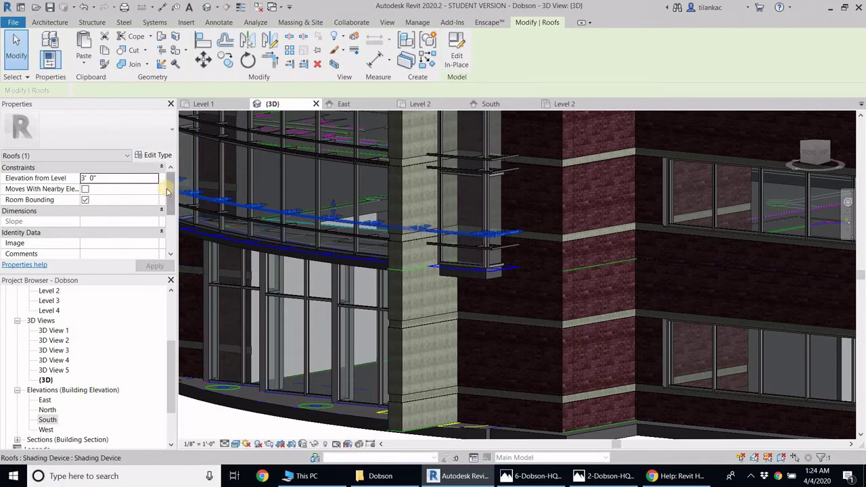
Edit the lowest pair's upper shade in place, assign the Aluminium material to its extrusion, and finish the model
click(465, 61)
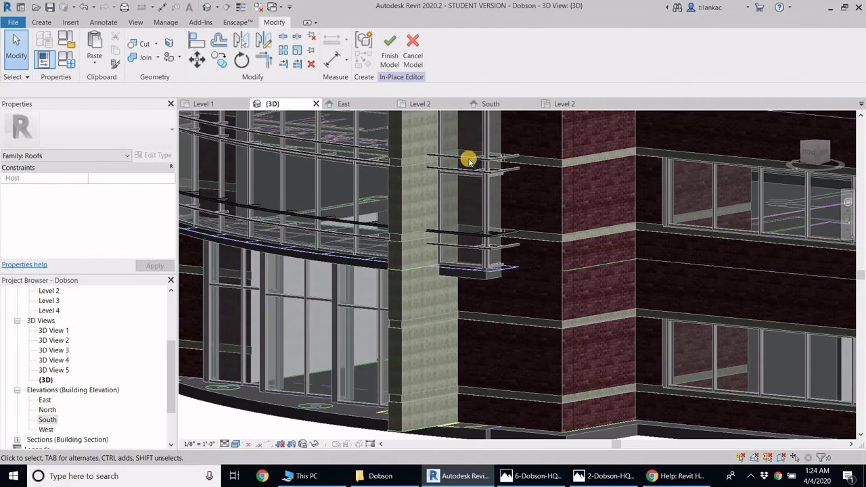
click(396, 229)
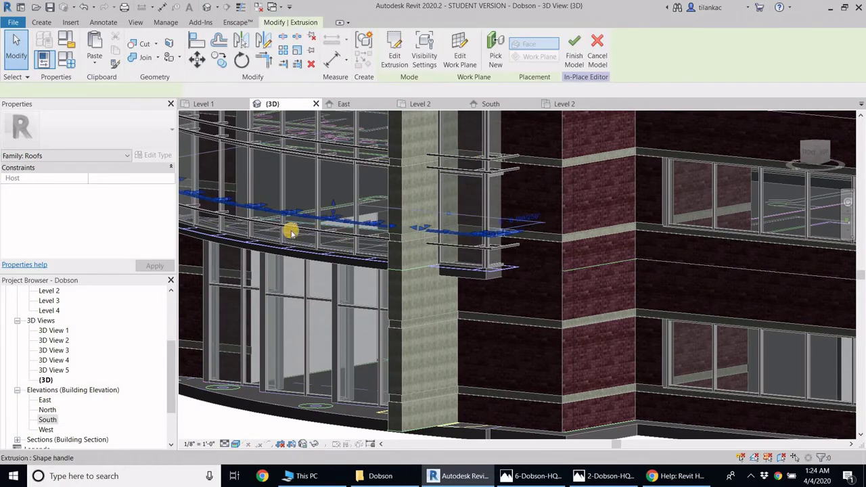
click(394, 55)
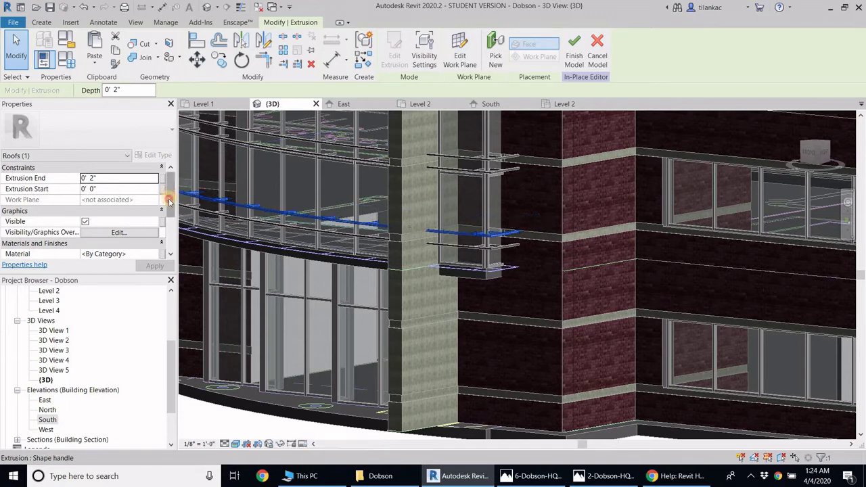
scroll(162, 206, down, 3)
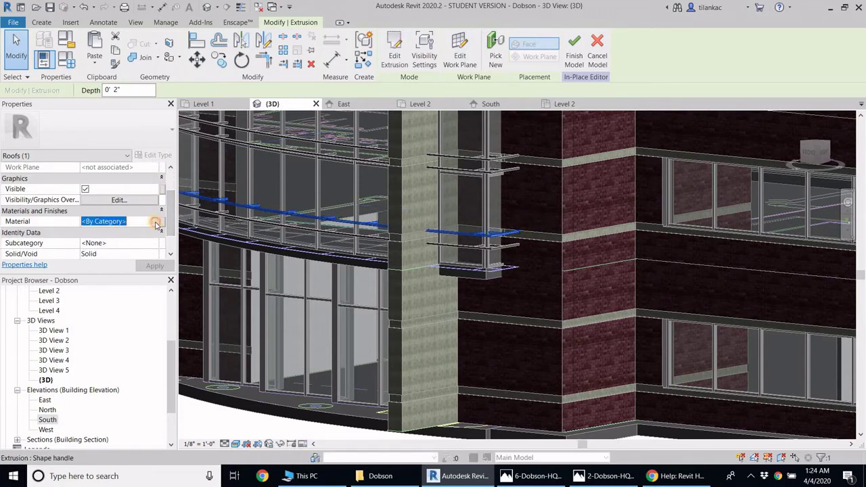
click(155, 221)
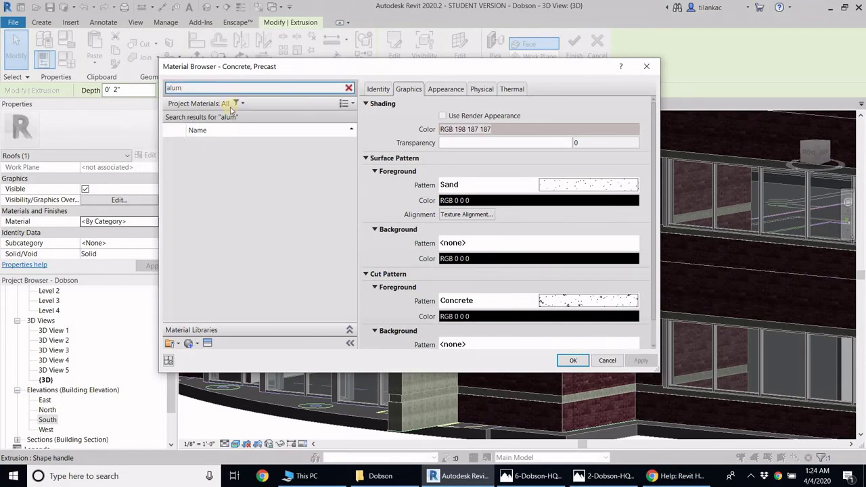
click(206, 148)
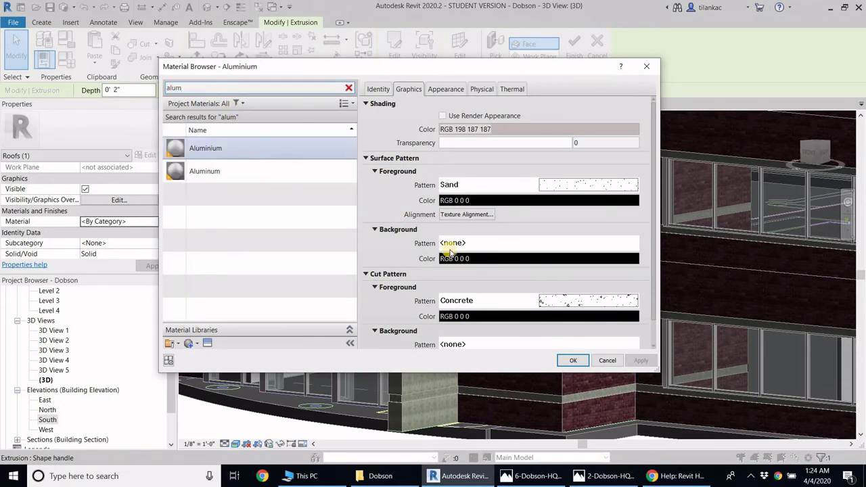
click(576, 361)
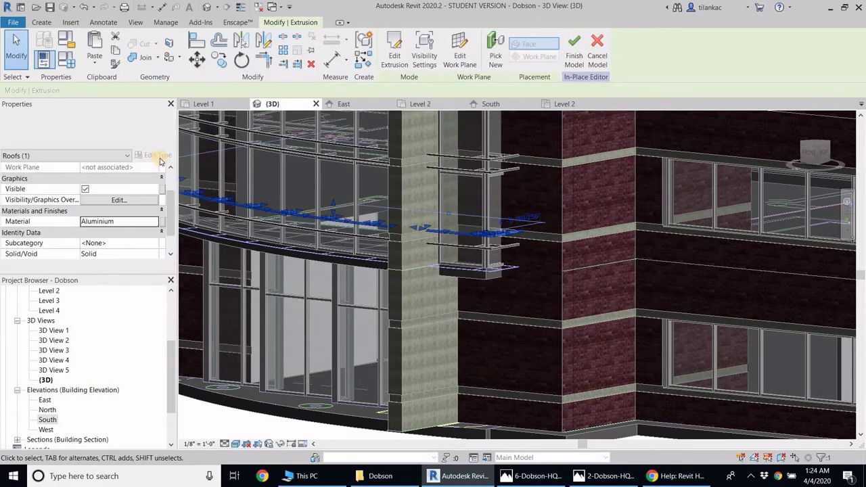
click(574, 56)
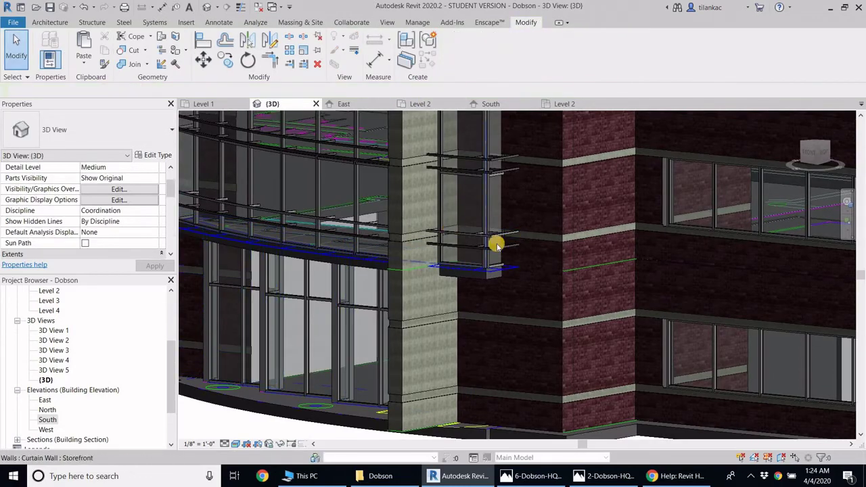
Edit the lowest pair's lower shade in place and assign the Aluminium material to its extrusion
scroll(280, 368, up, 2)
scroll(435, 295, up, 2)
scroll(434, 231, up, 2)
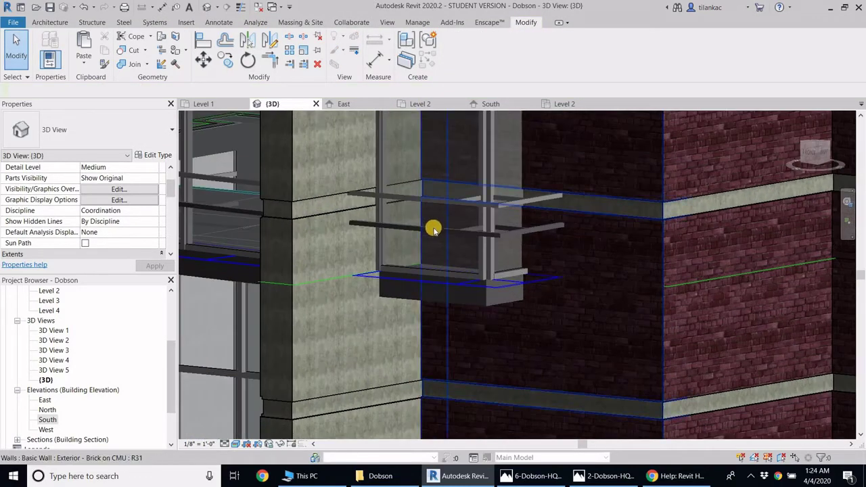
click(434, 230)
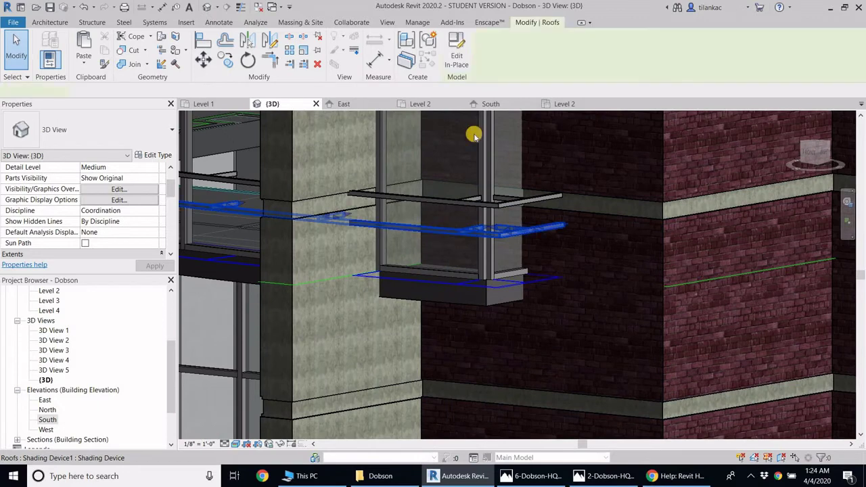
click(457, 54)
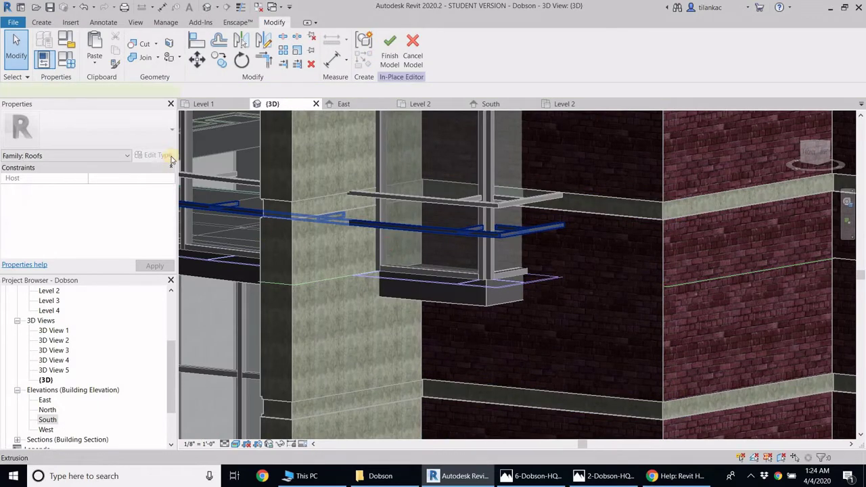
click(305, 206)
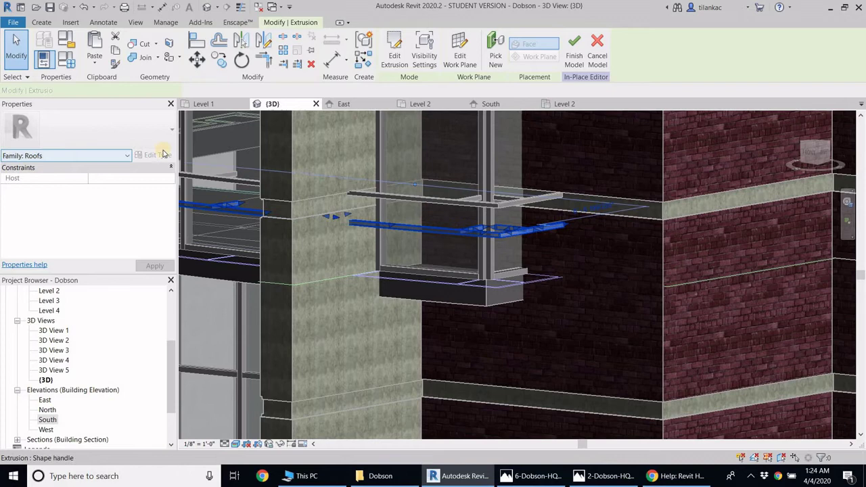
scroll(162, 214, down, 3)
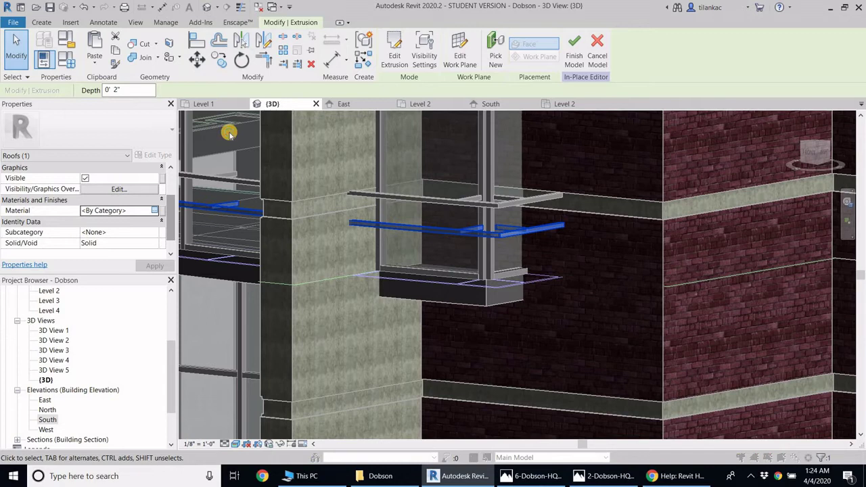
click(153, 211)
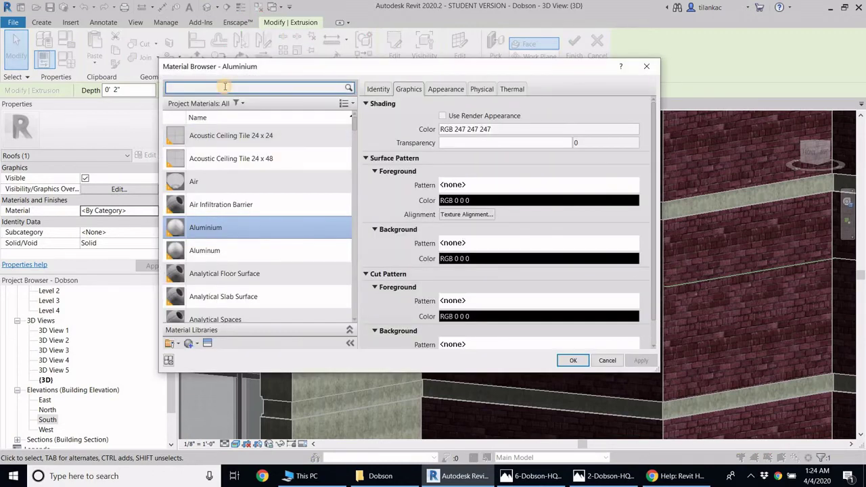
click(217, 228)
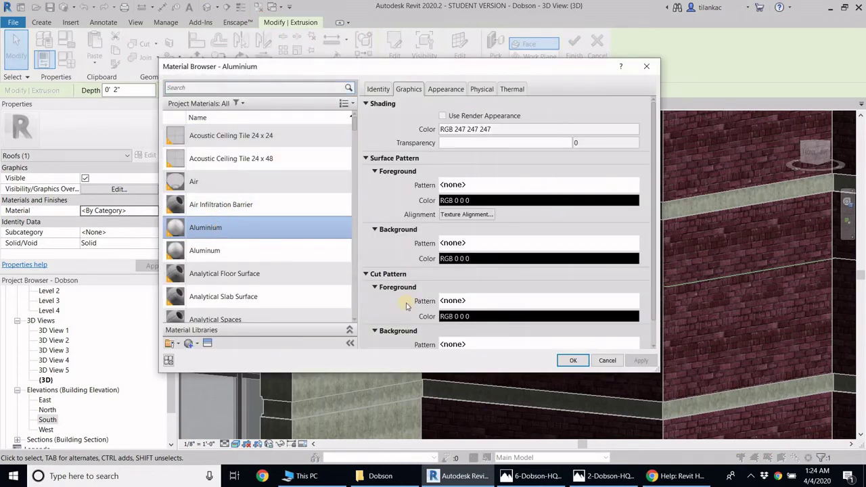
click(572, 360)
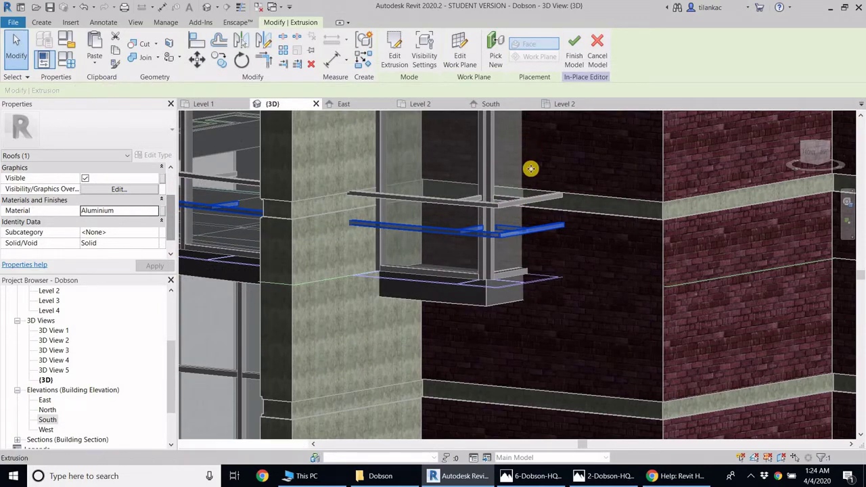
Finish the lower shade's in-place model and save the project
scroll(495, 149, down, 2)
scroll(479, 196, down, 2)
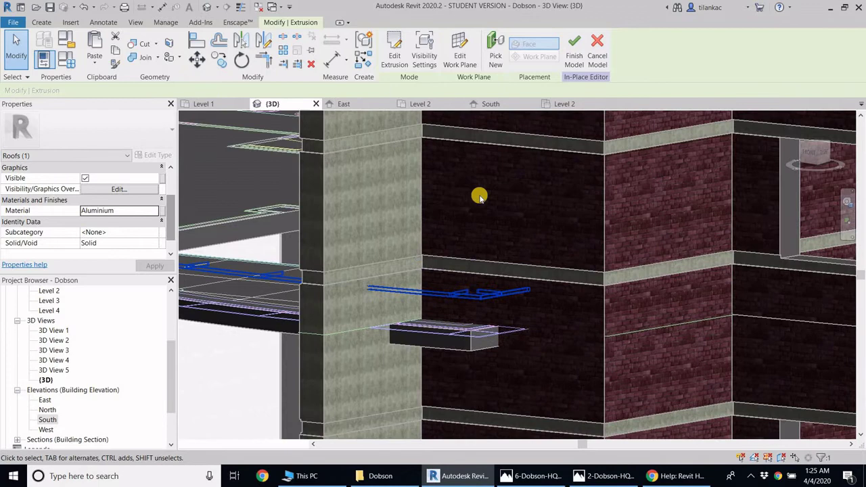
shift+middle_drag(479, 197, 489, 238)
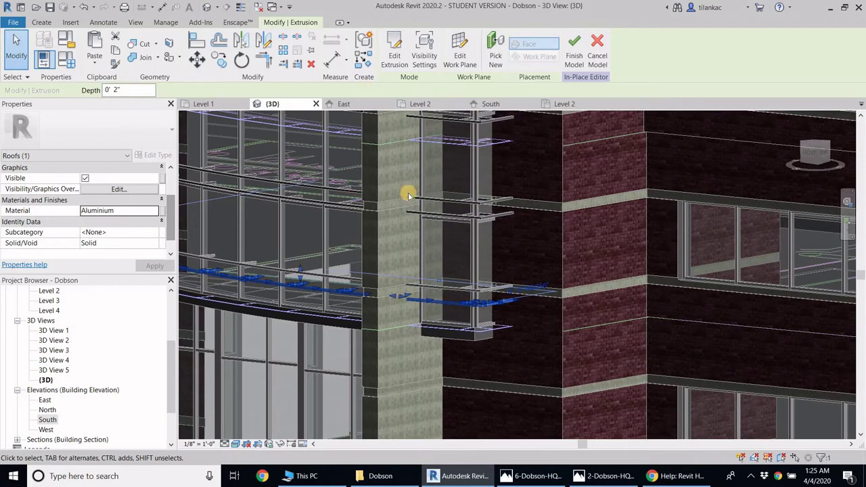
scroll(408, 195, down, 5)
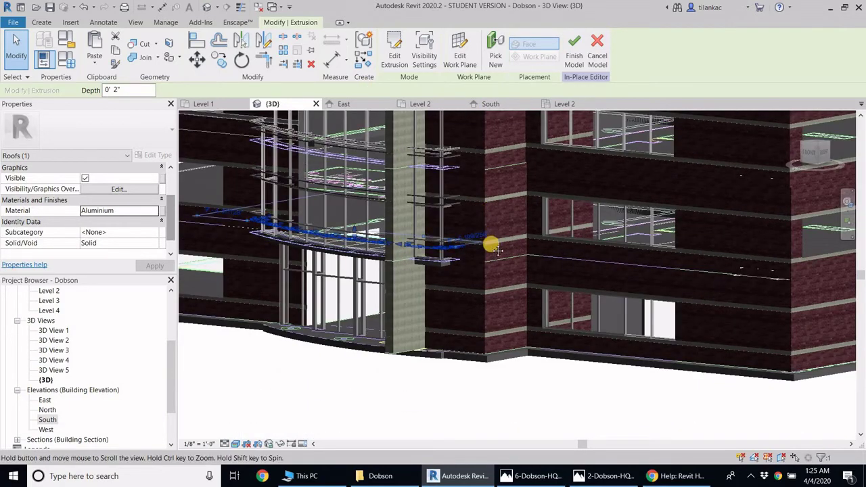
middle_drag(496, 250, 420, 168)
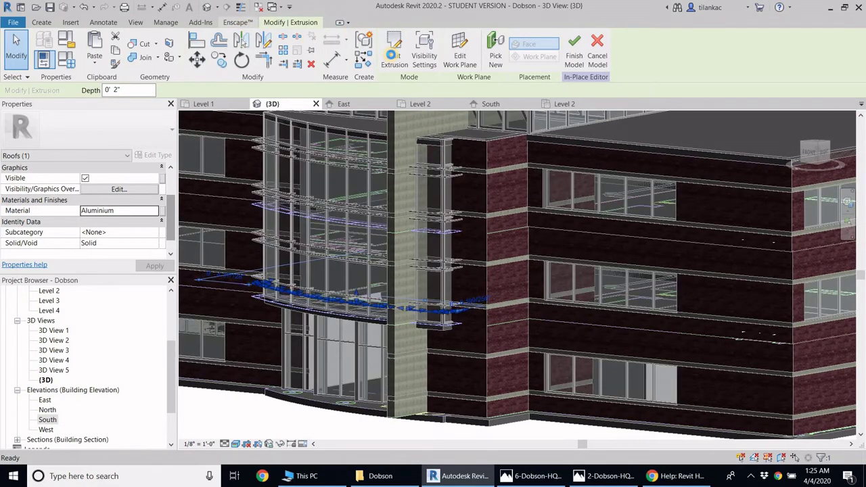
click(246, 24)
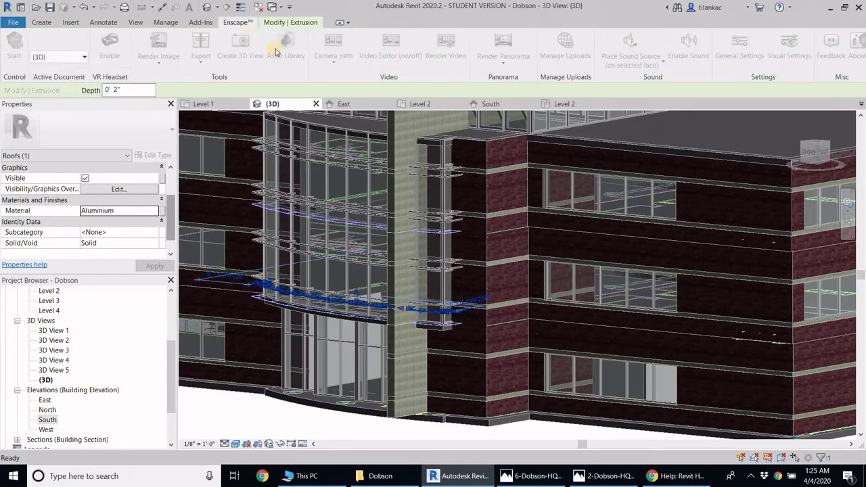
click(297, 22)
click(573, 48)
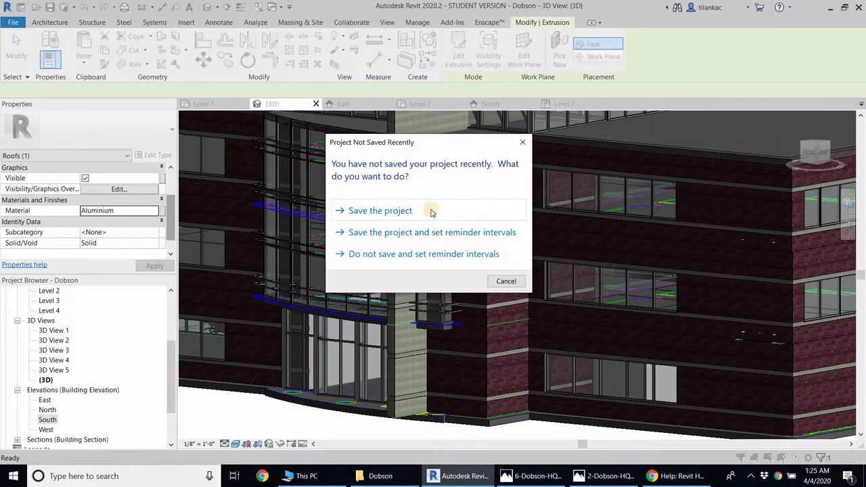
click(428, 213)
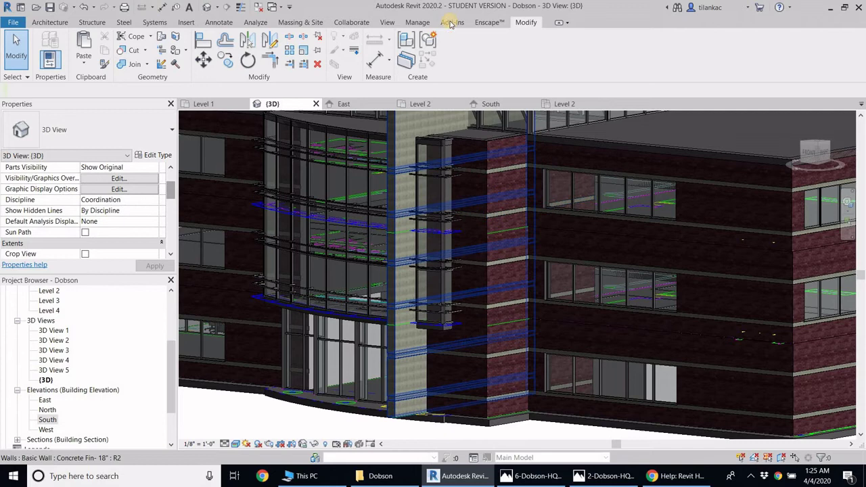
Start the Enscape render of the {3D} view and move in on the building's curved curtain wall
click(489, 22)
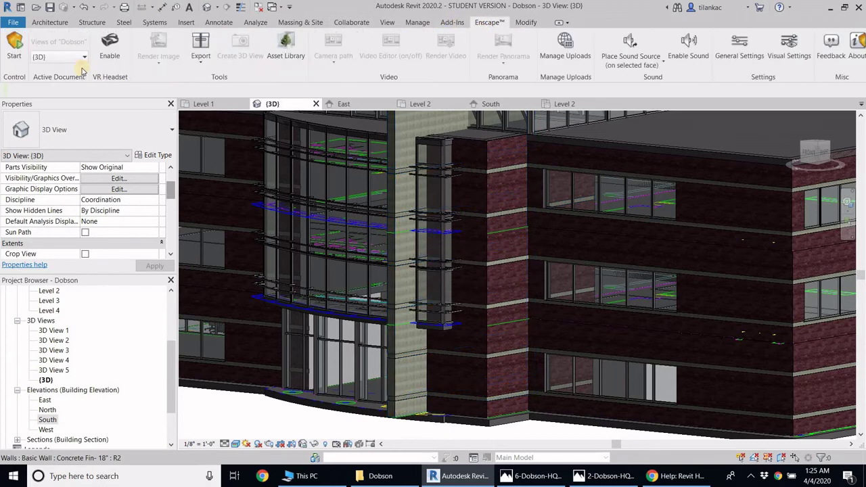
click(22, 42)
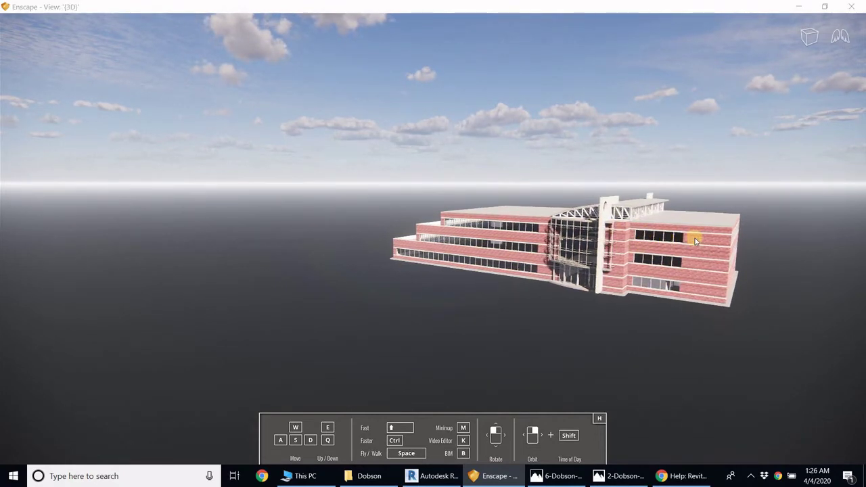
drag(648, 243, 775, 258)
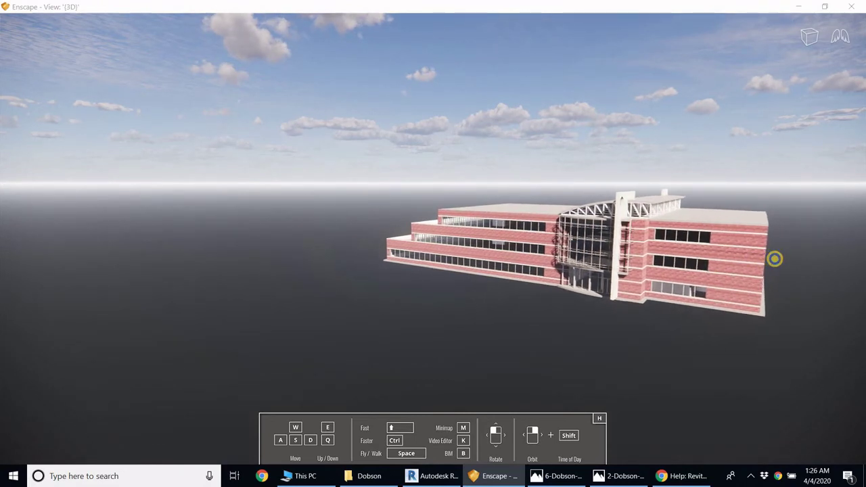
key(w)
key(w)
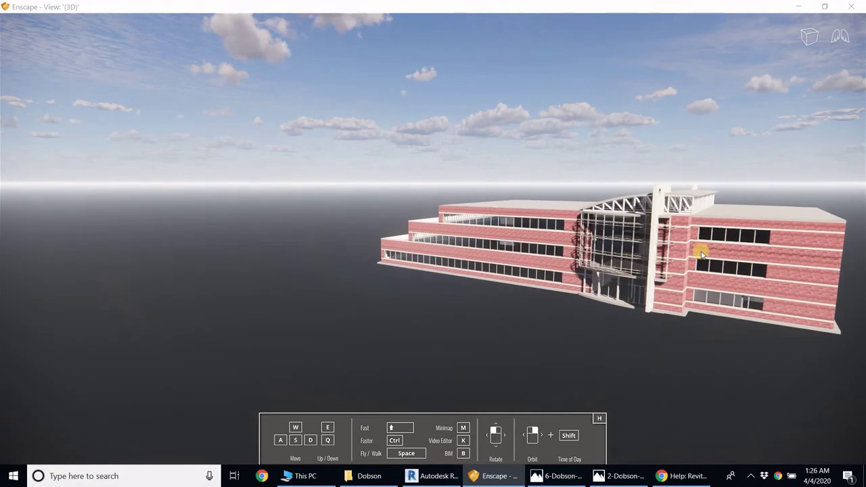
drag(686, 274, 728, 246)
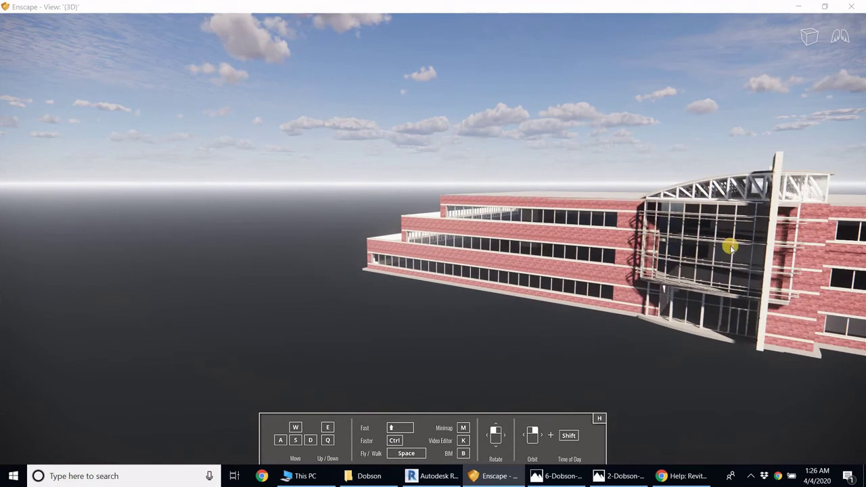
key(d)
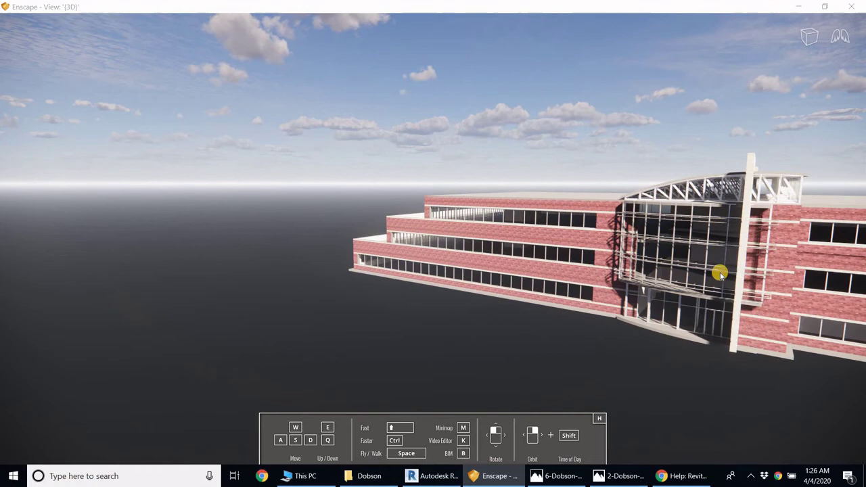
key(w)
key(w)
key(w)
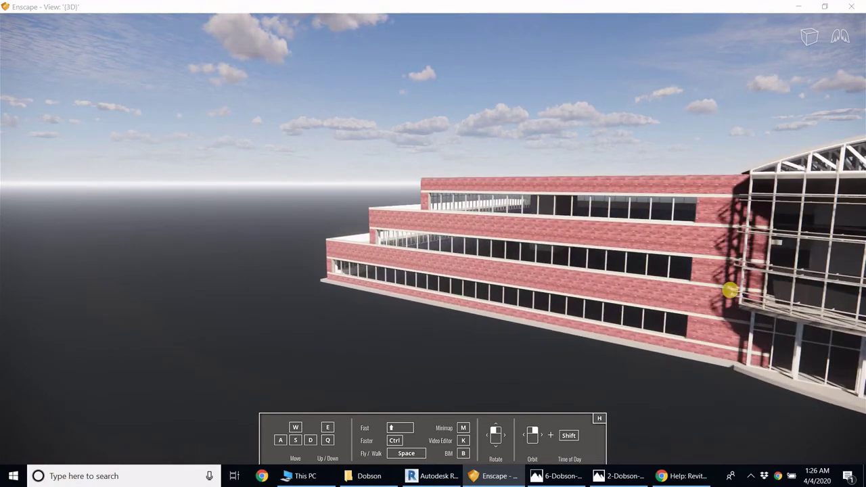
key(d)
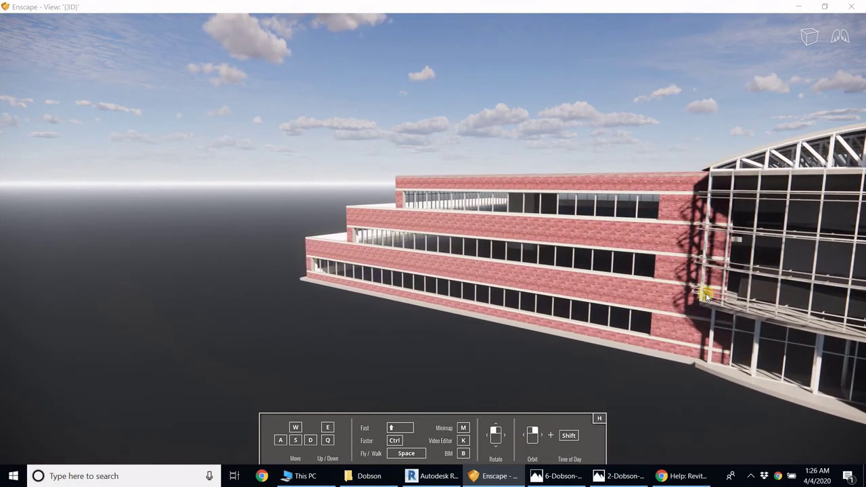
drag(742, 286, 798, 293)
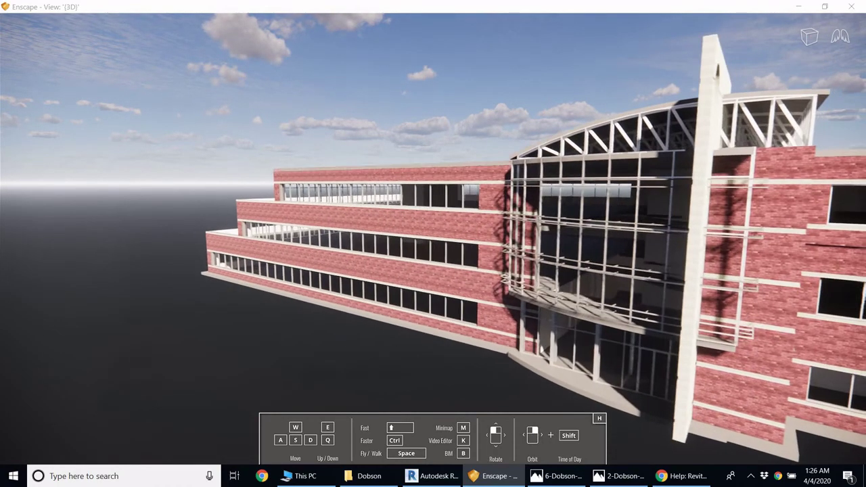
Examine the rendered shade pairs around the curtain wall and beside the concrete fin from the side and below
key(d)
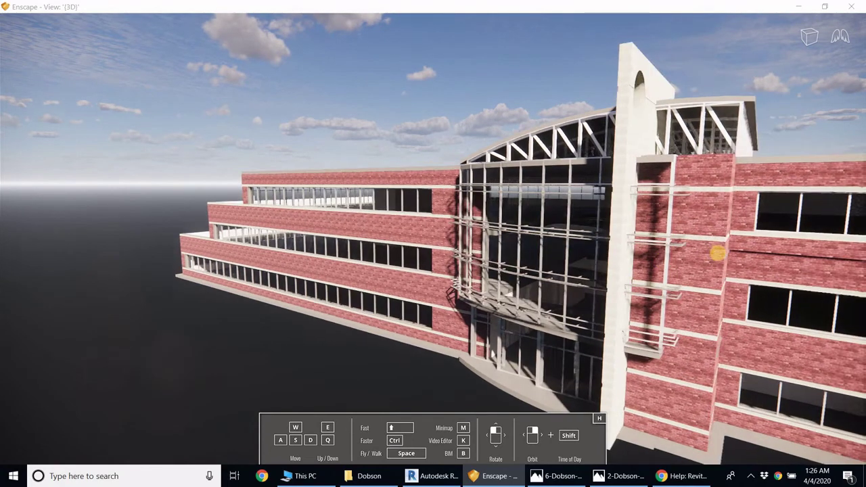
key(d)
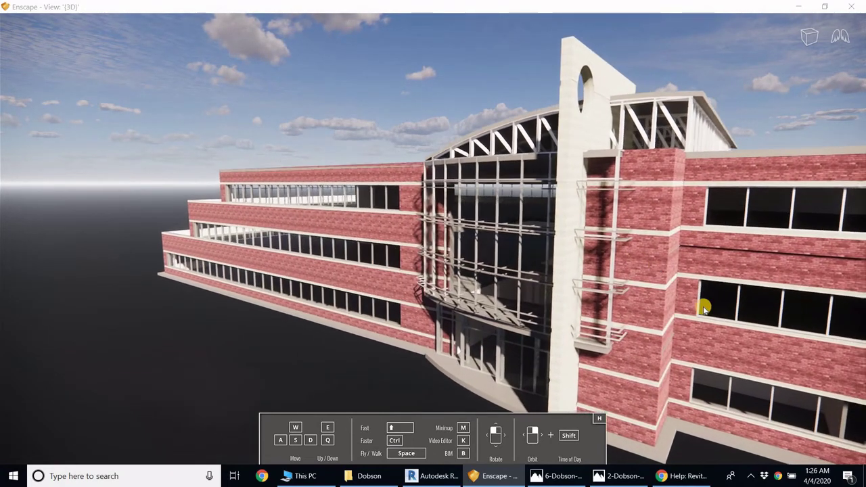
key(d)
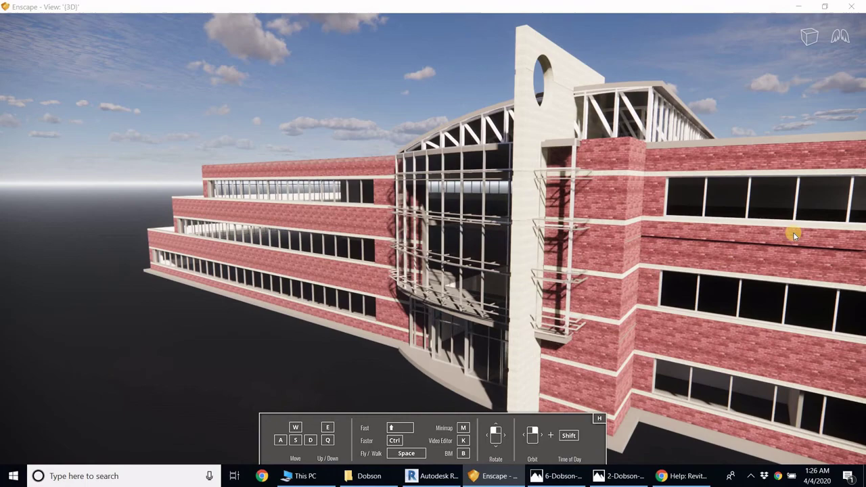
key(d)
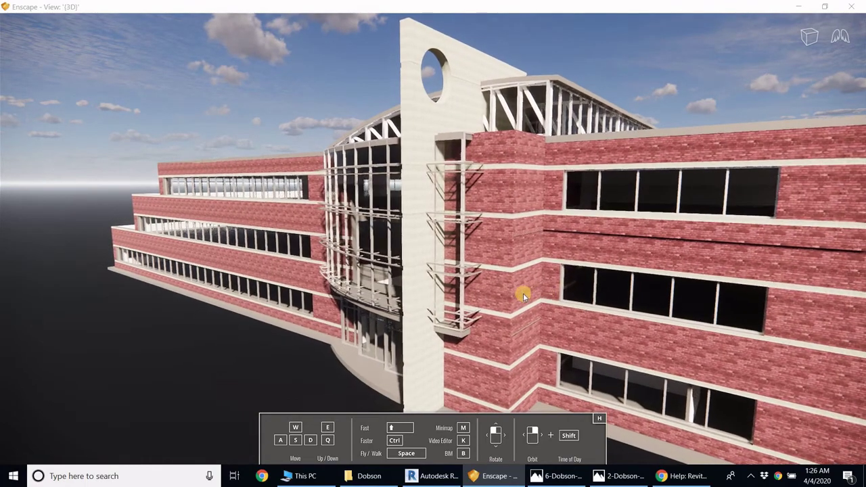
right_drag(501, 289, 473, 329)
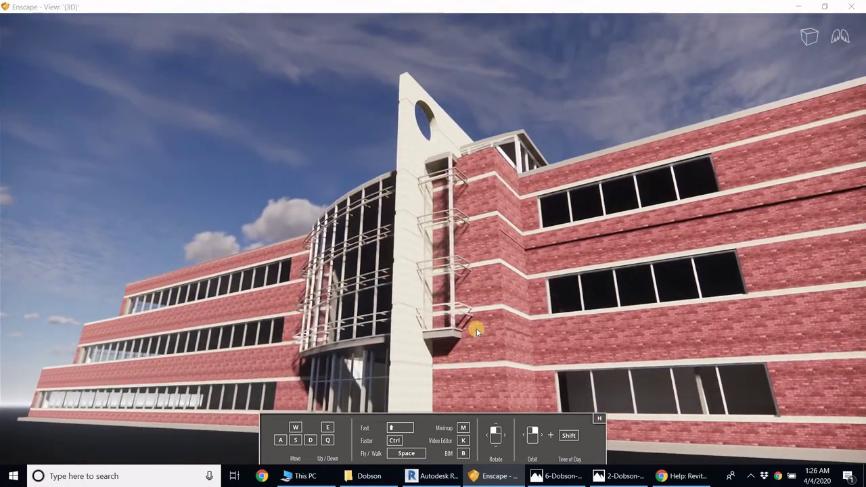
key(q)
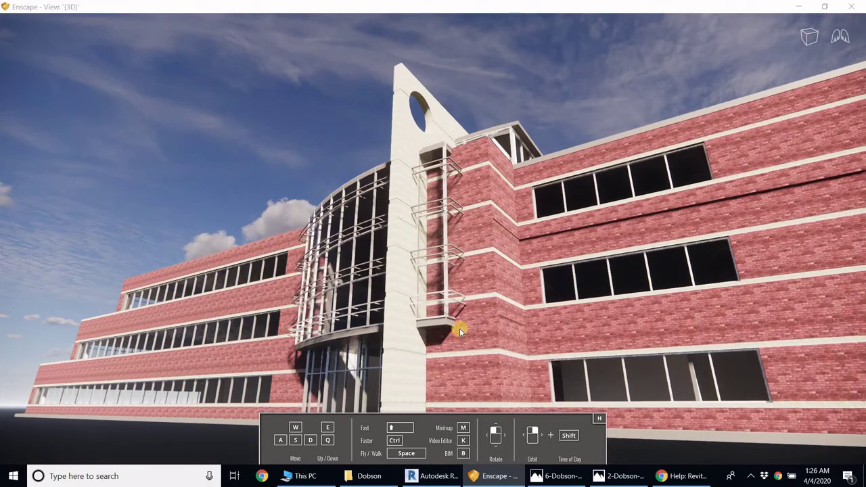
key(w)
key(q)
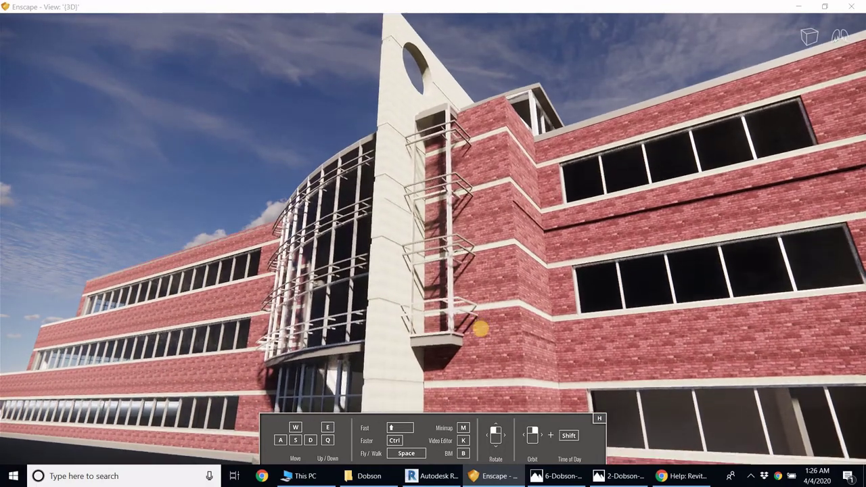